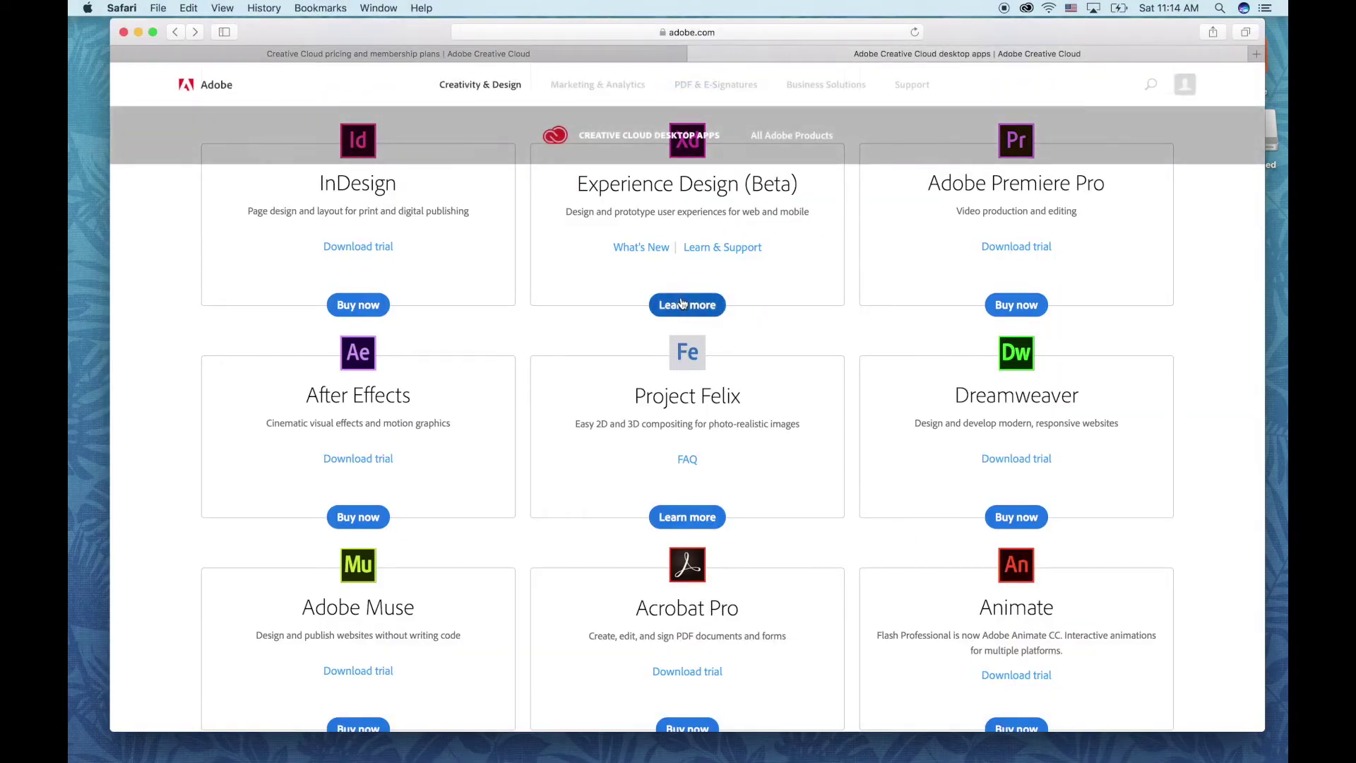
scroll(1222, 340, "up", 1)
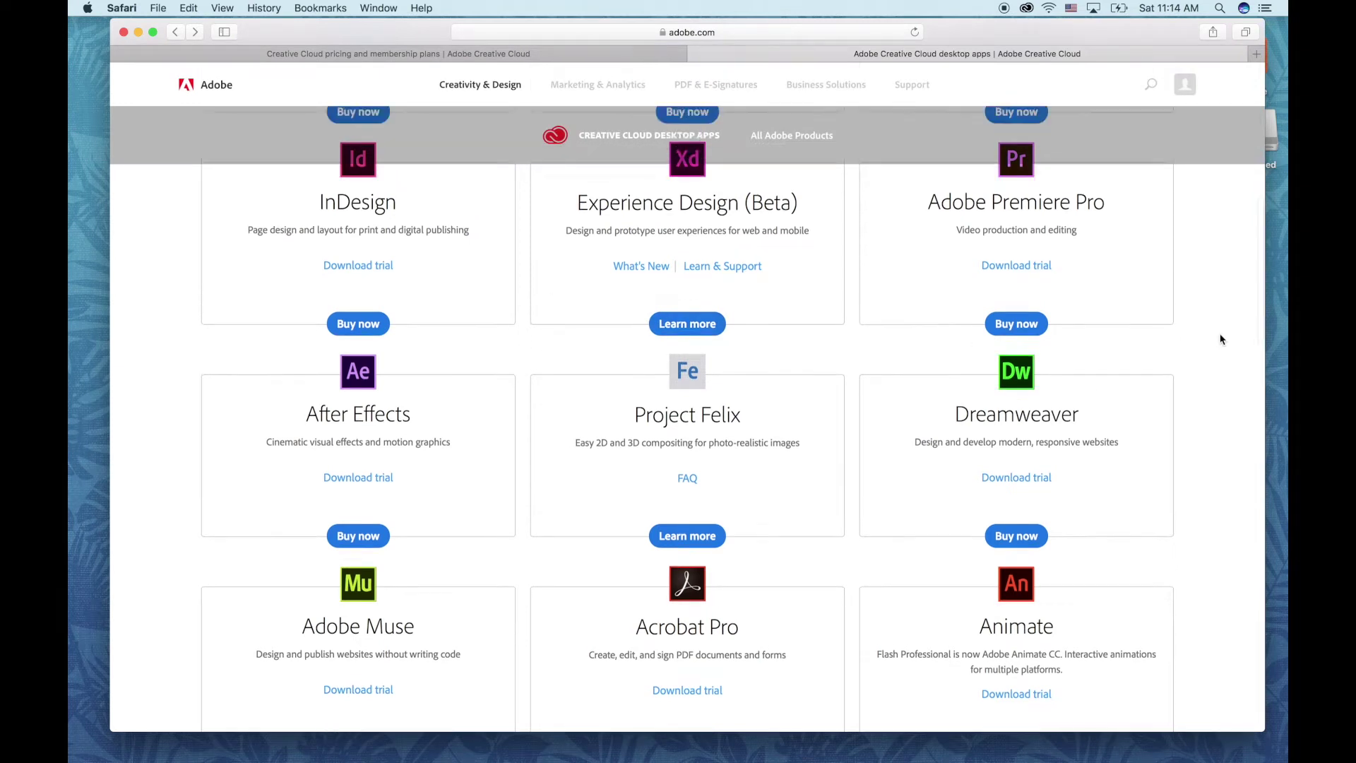
scroll(1221, 339, "up", 1)
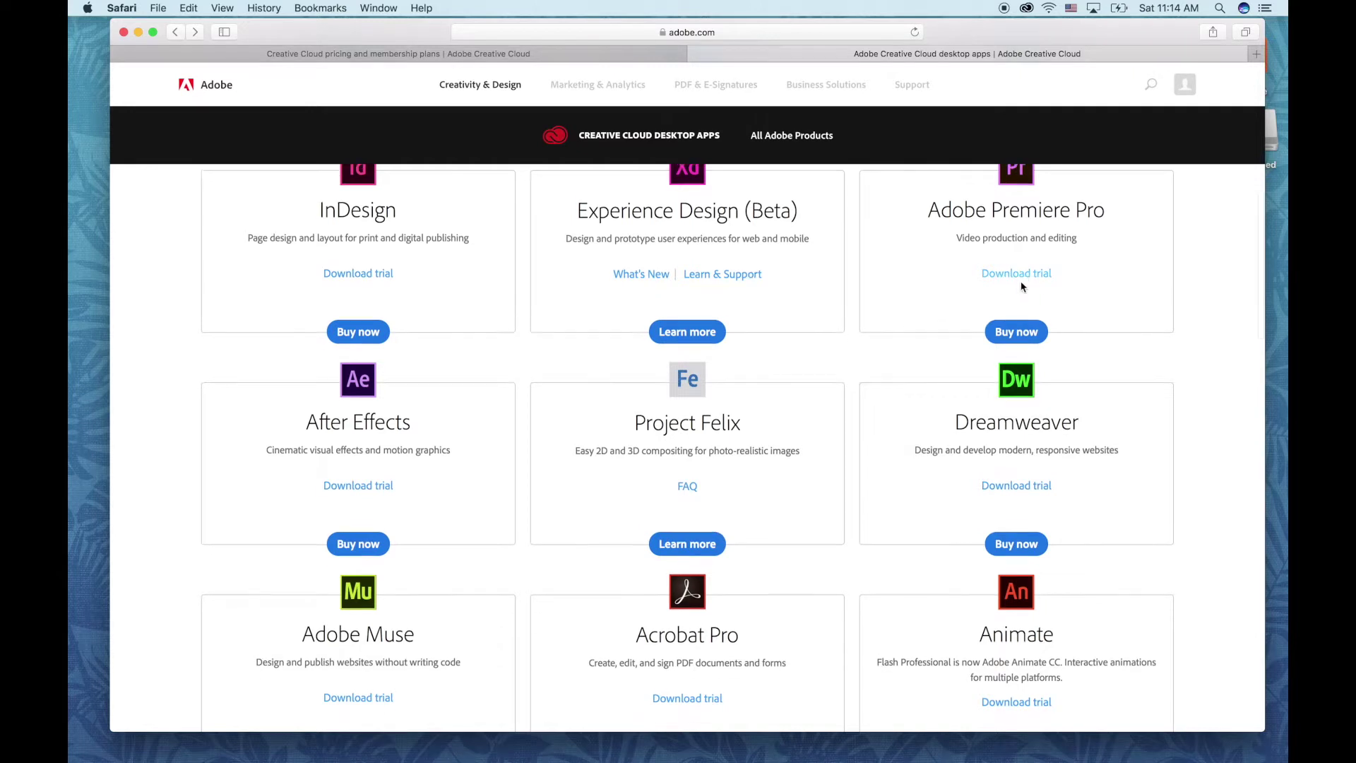
scroll(1025, 287, "down", 1)
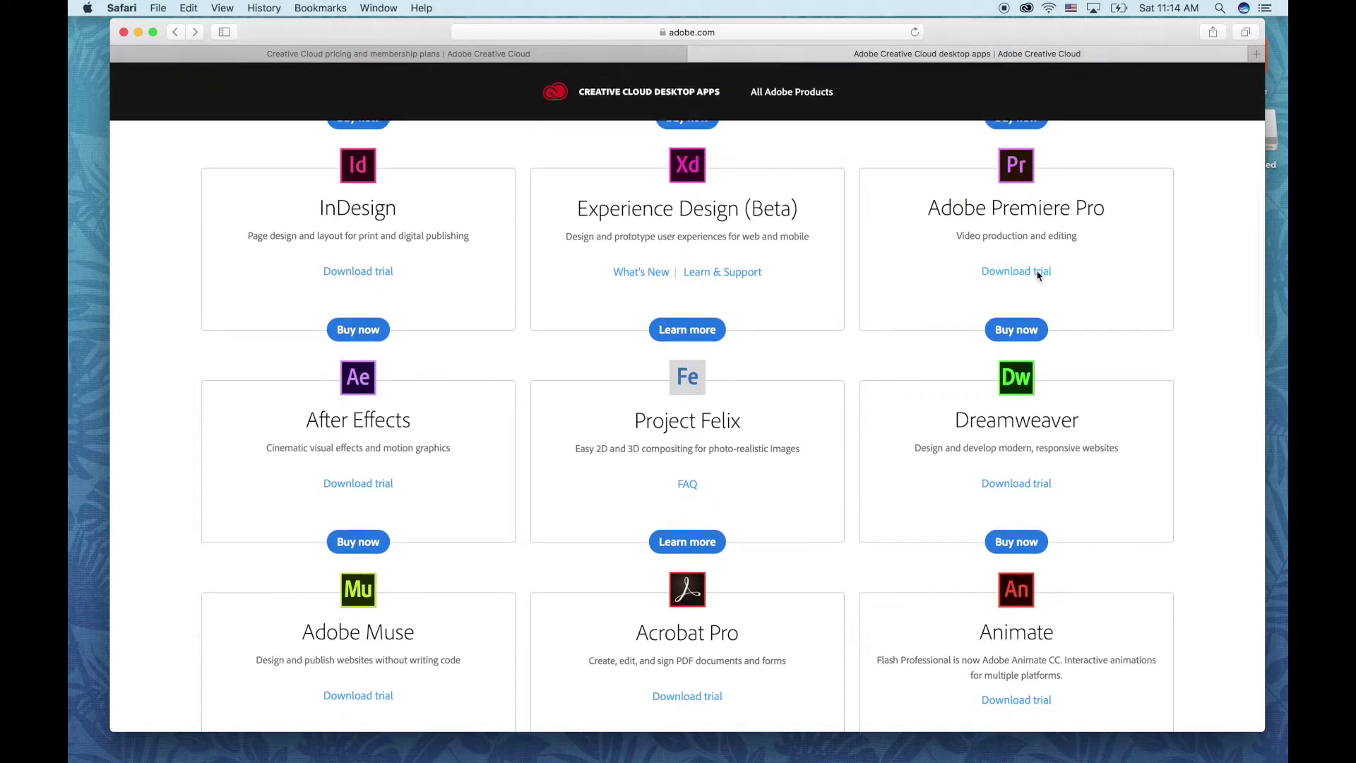
Review the Creative Cloud pricing plans at normal zoom, then return to the desktop apps page.
left_click(582, 54)
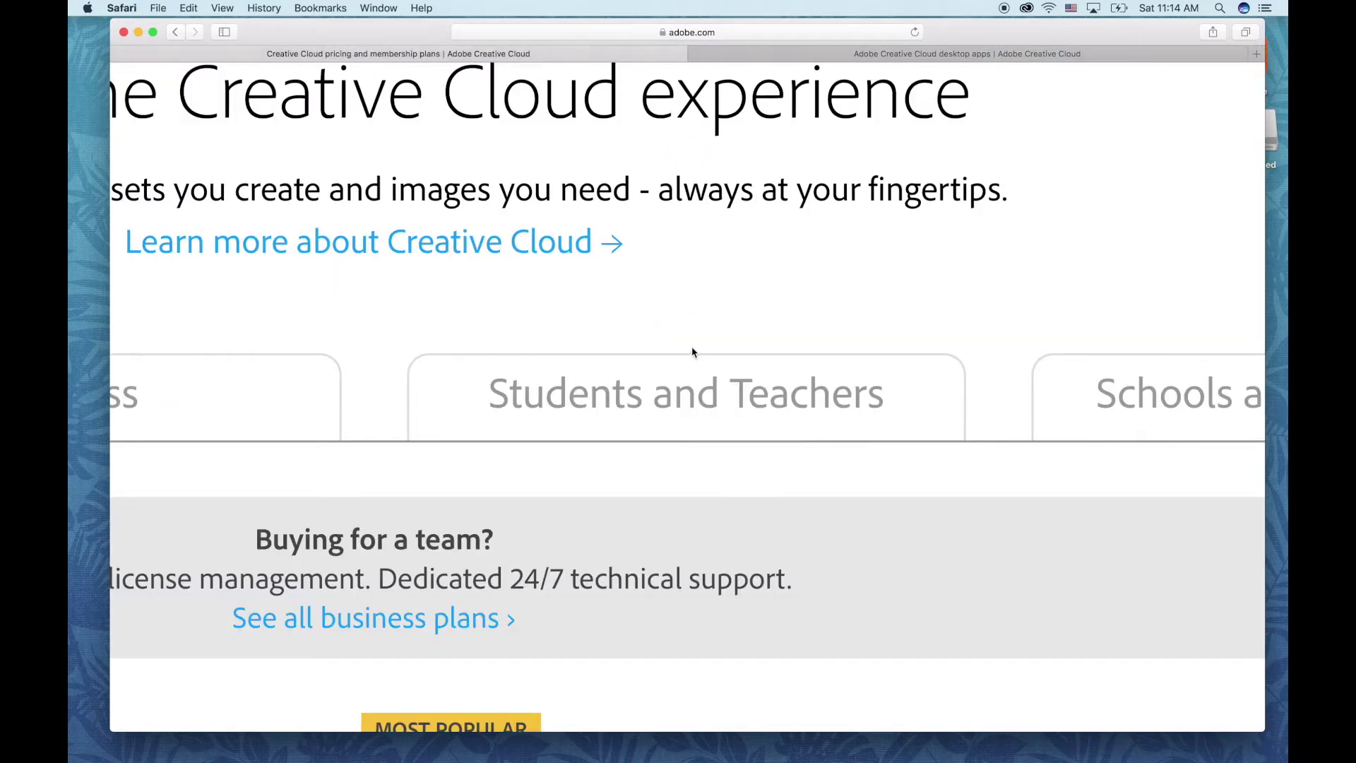
key("super+0")
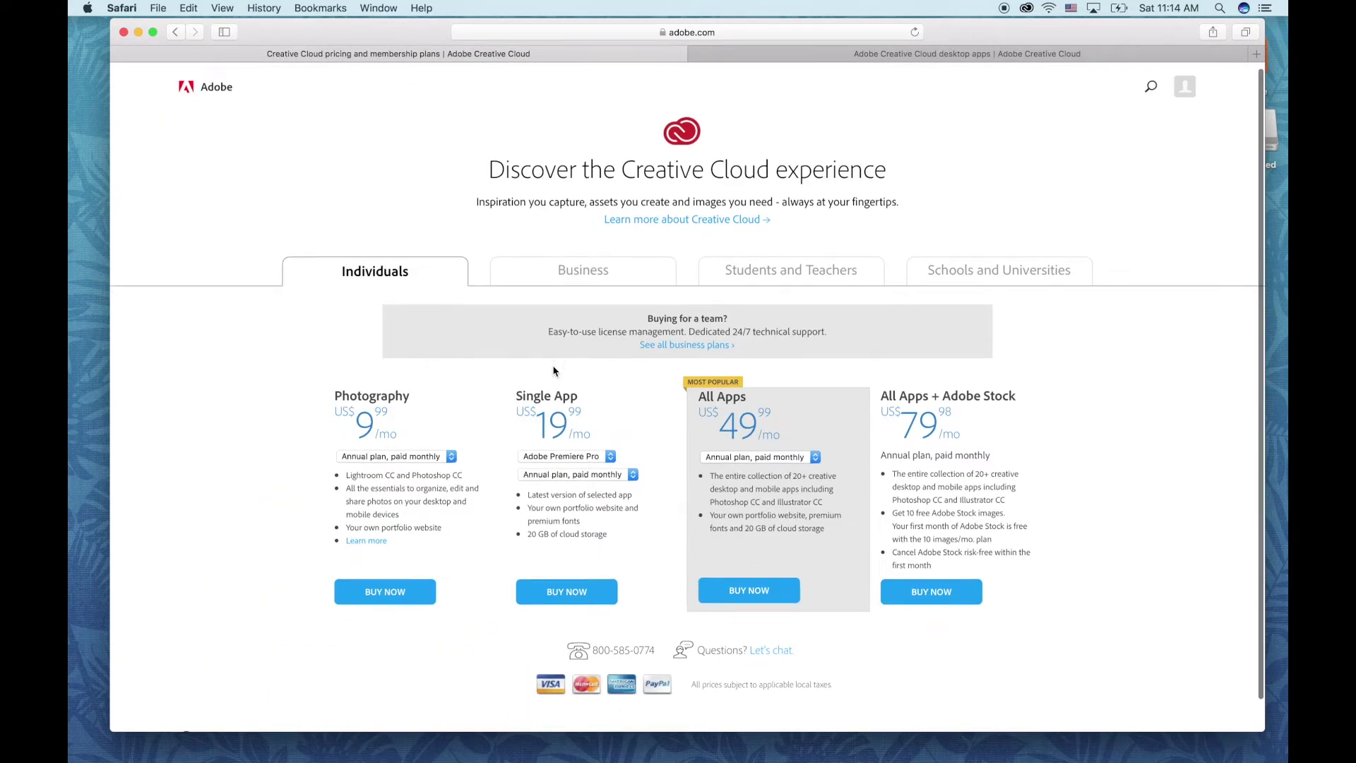
scroll(553, 371, "down", 1)
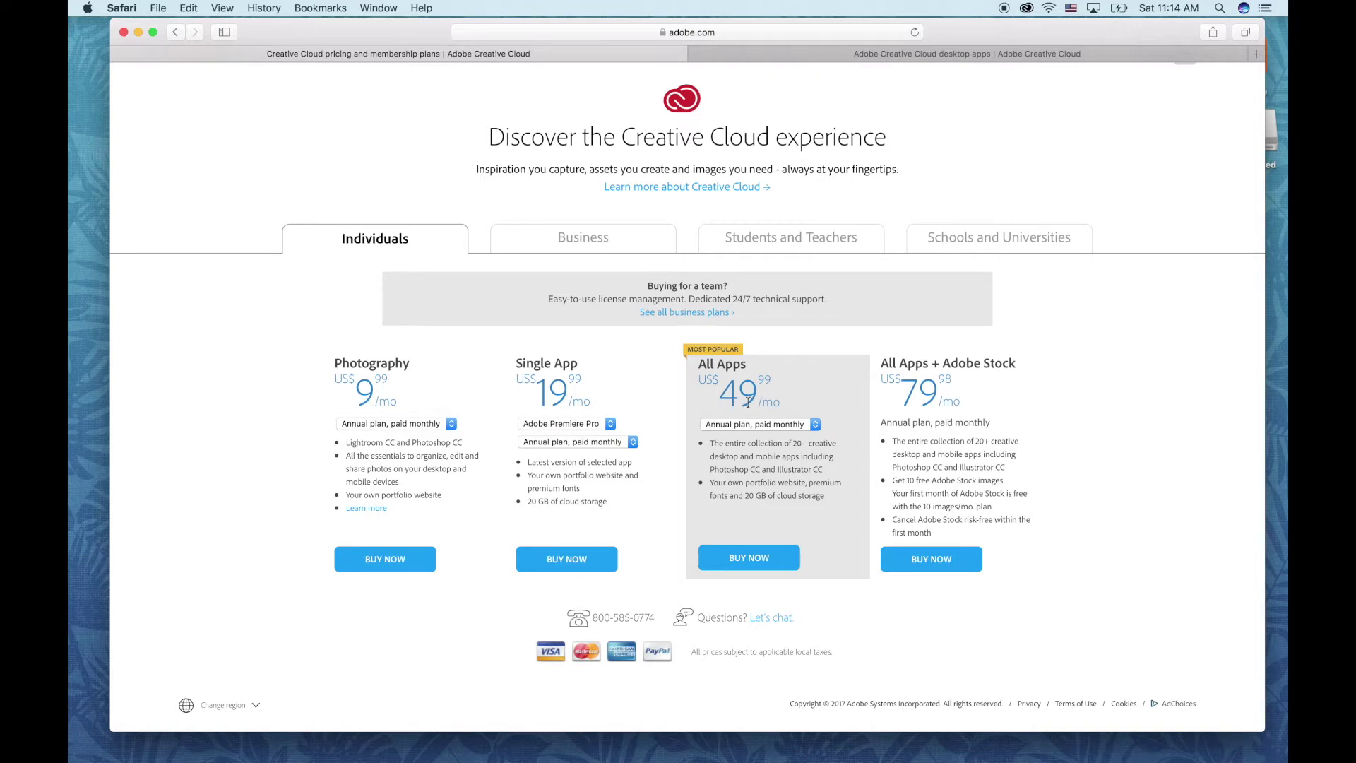
scroll(747, 400, "up", 2)
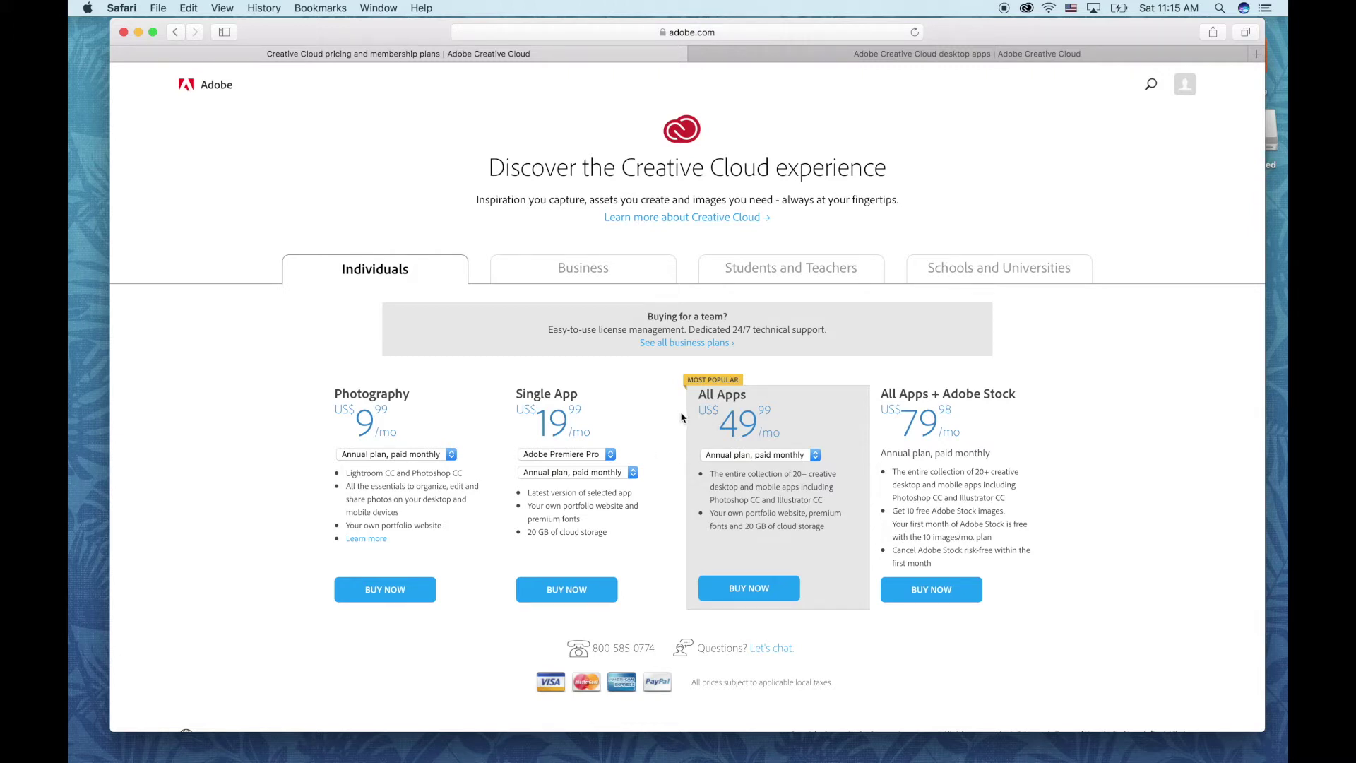
left_click(784, 61)
scroll(1143, 350, "up", 2)
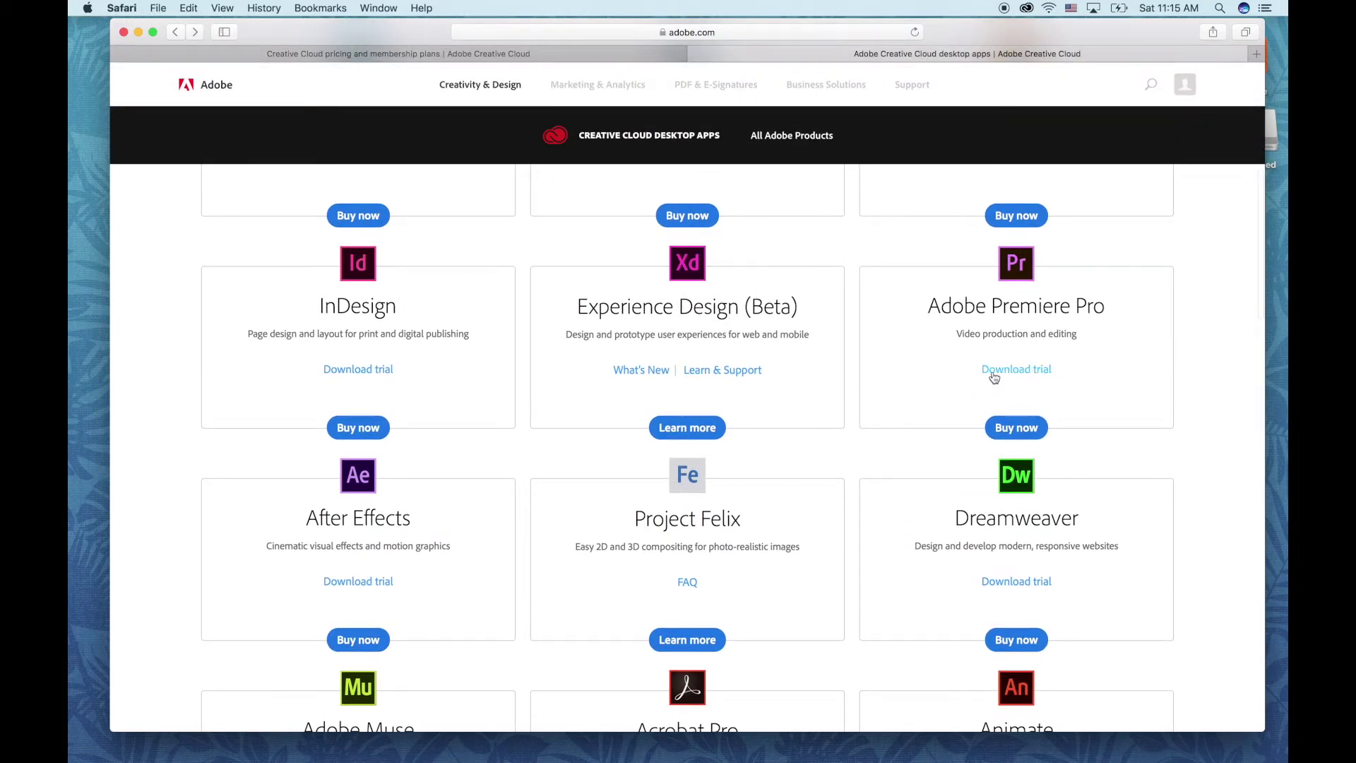
scroll(1070, 381, "down", 3)
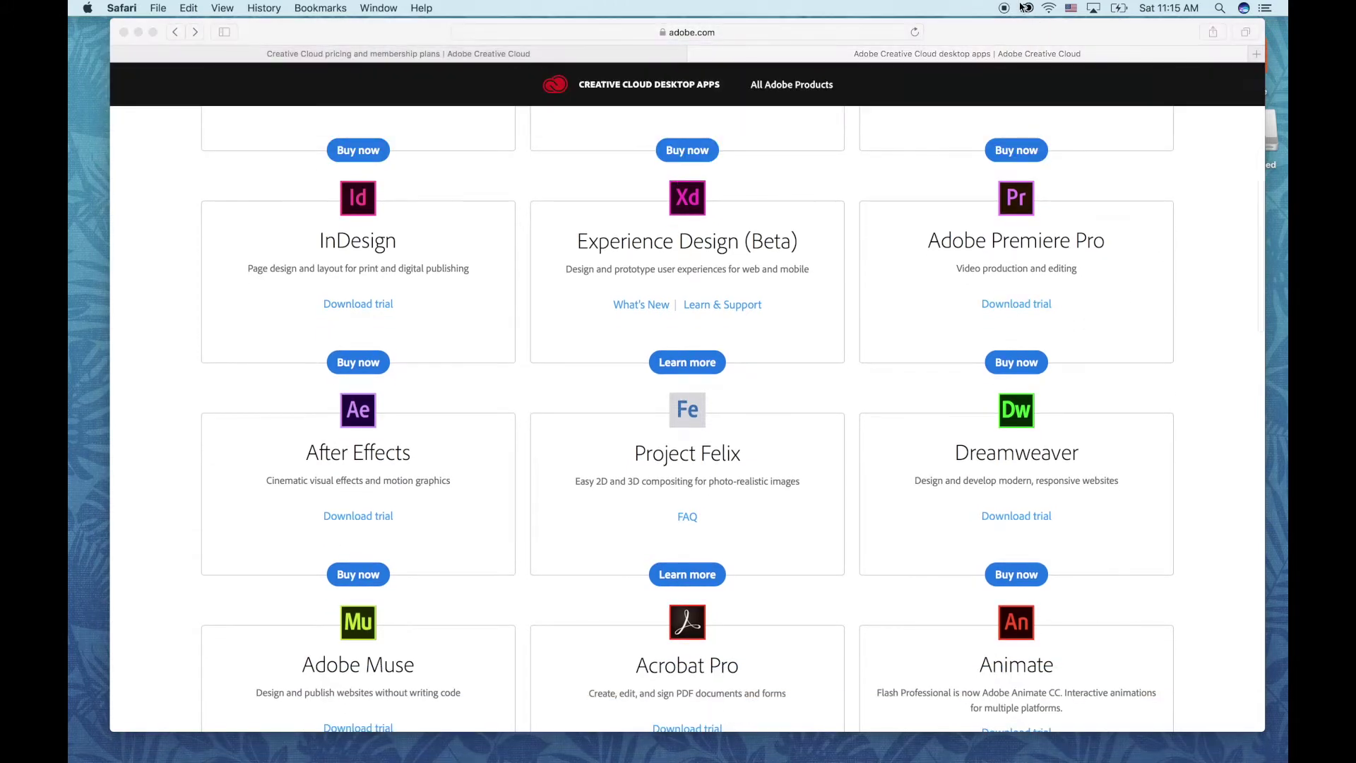
Bring up the Creative Cloud menu-bar panel showing Premiere Pro CC with 3 days remaining.
left_click(1026, 8)
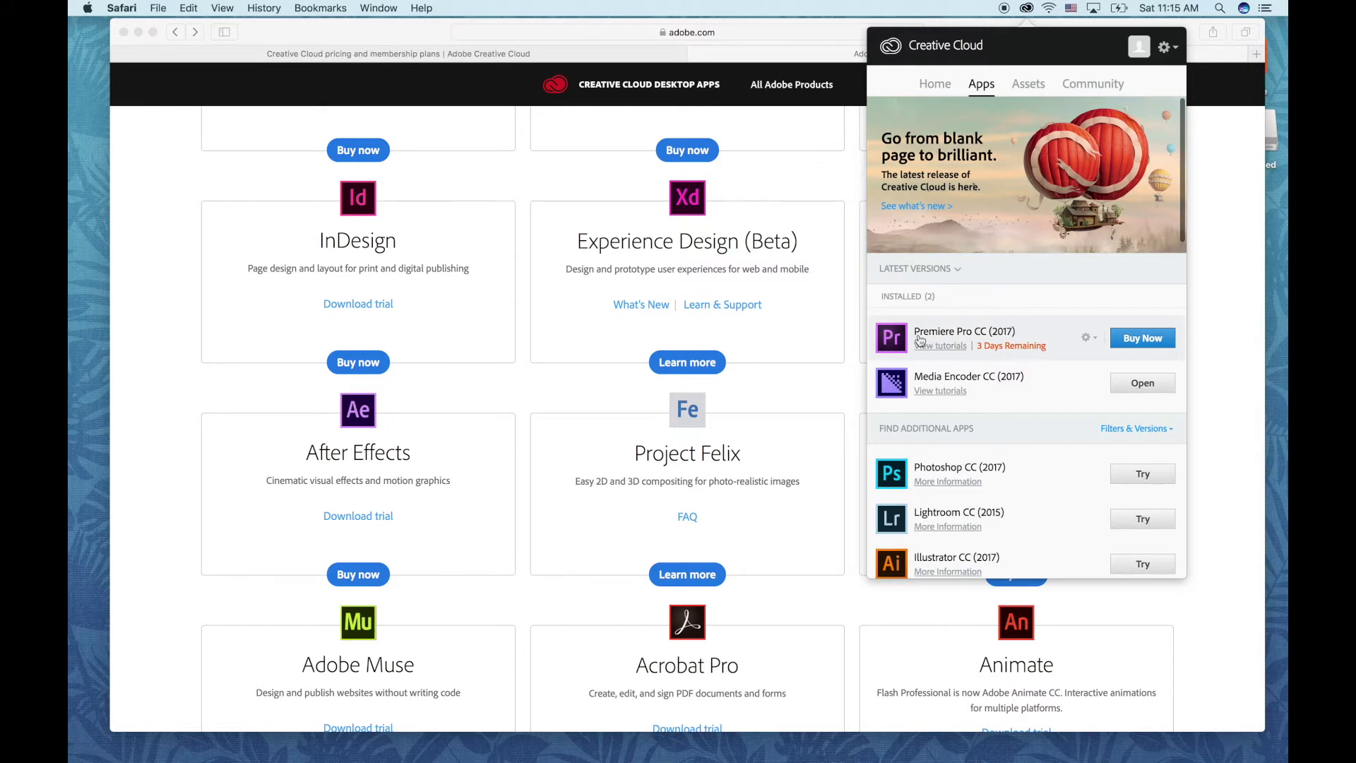
mouse_move(964, 338)
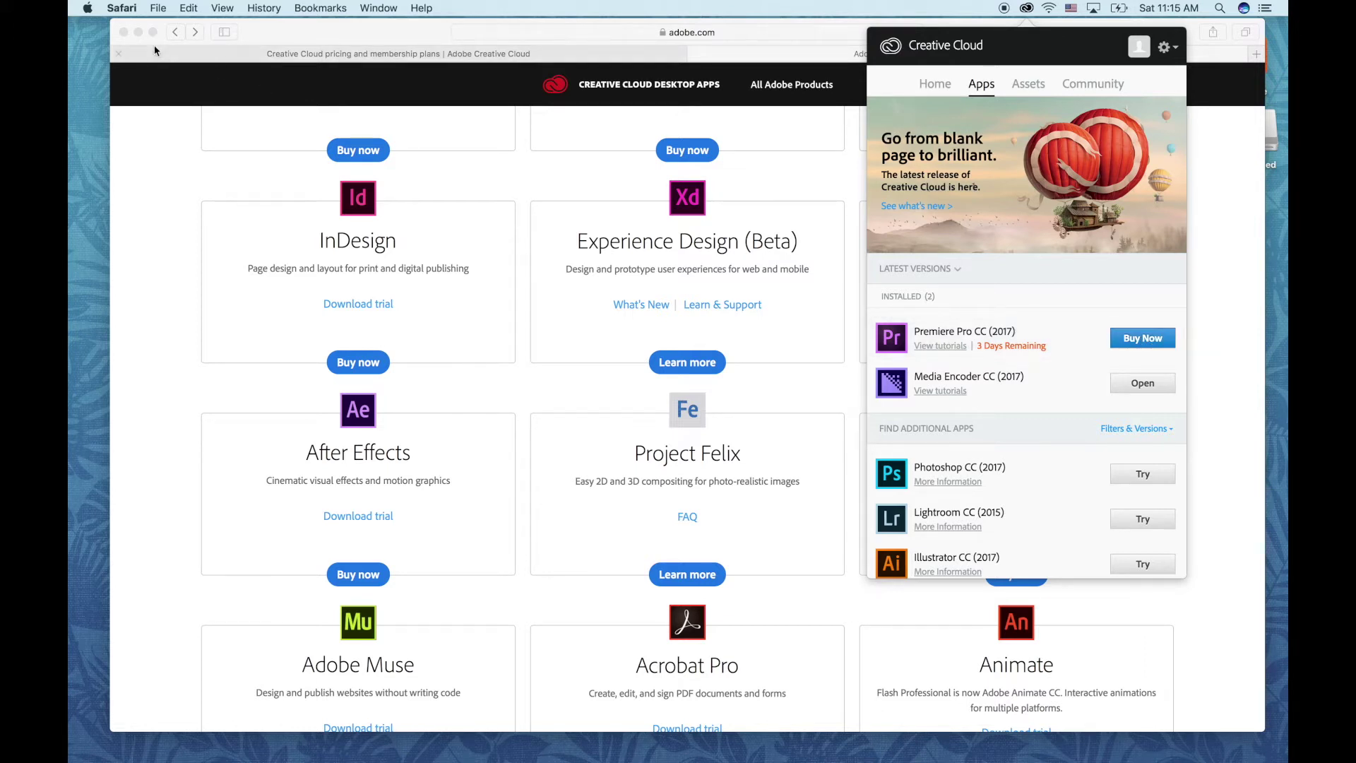
Dismiss the Creative Cloud panel and put Safari away so the desktop shows.
left_click(124, 32)
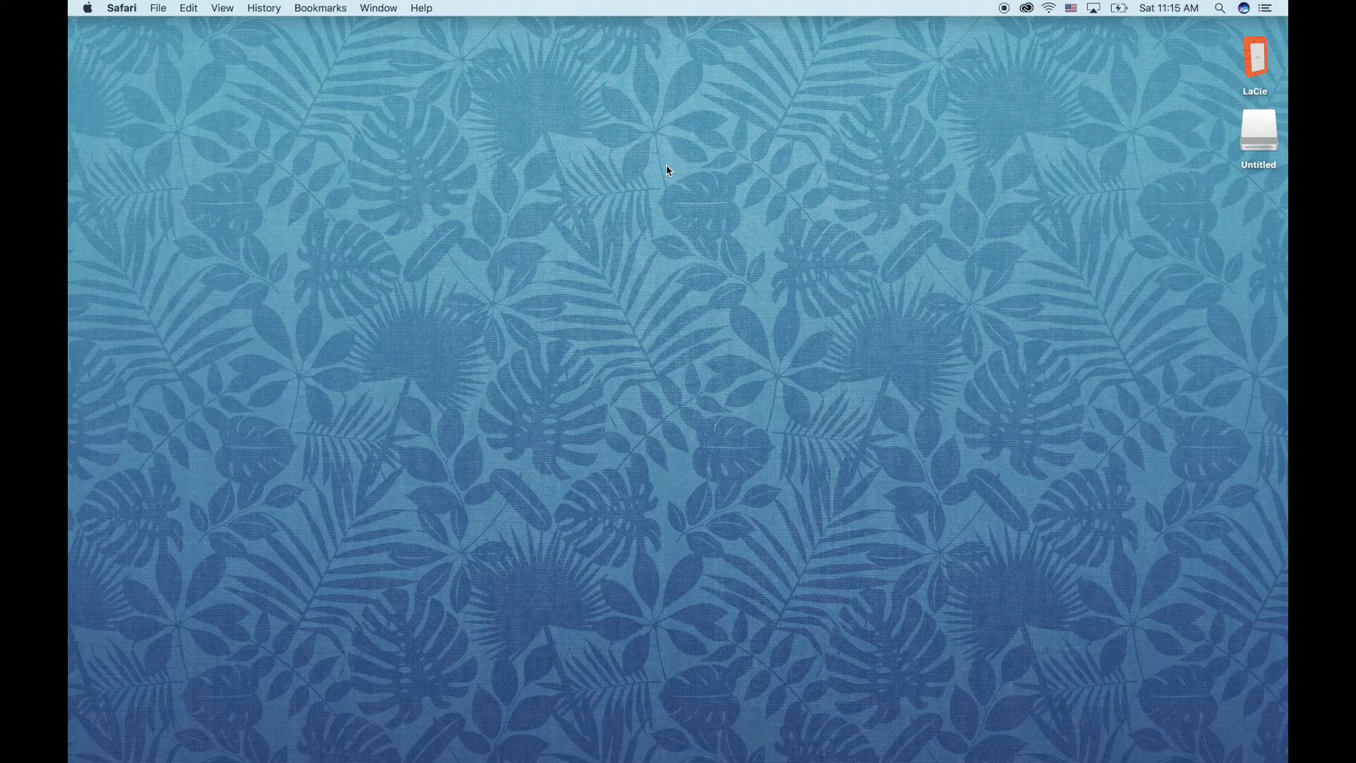
left_click(845, 373)
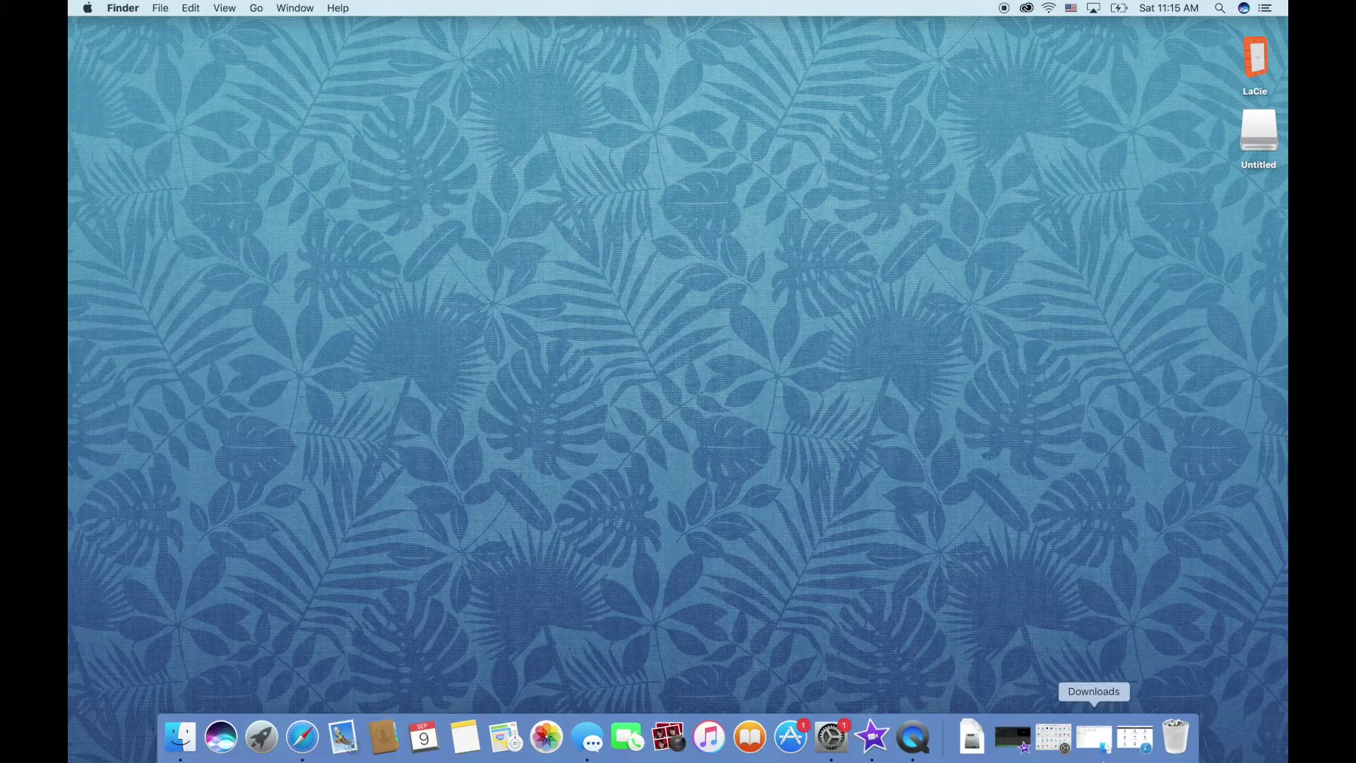
Restore then minimise the Adobe Safari page and bring up the Downloads folder of Adobe installers.
left_click(1123, 742)
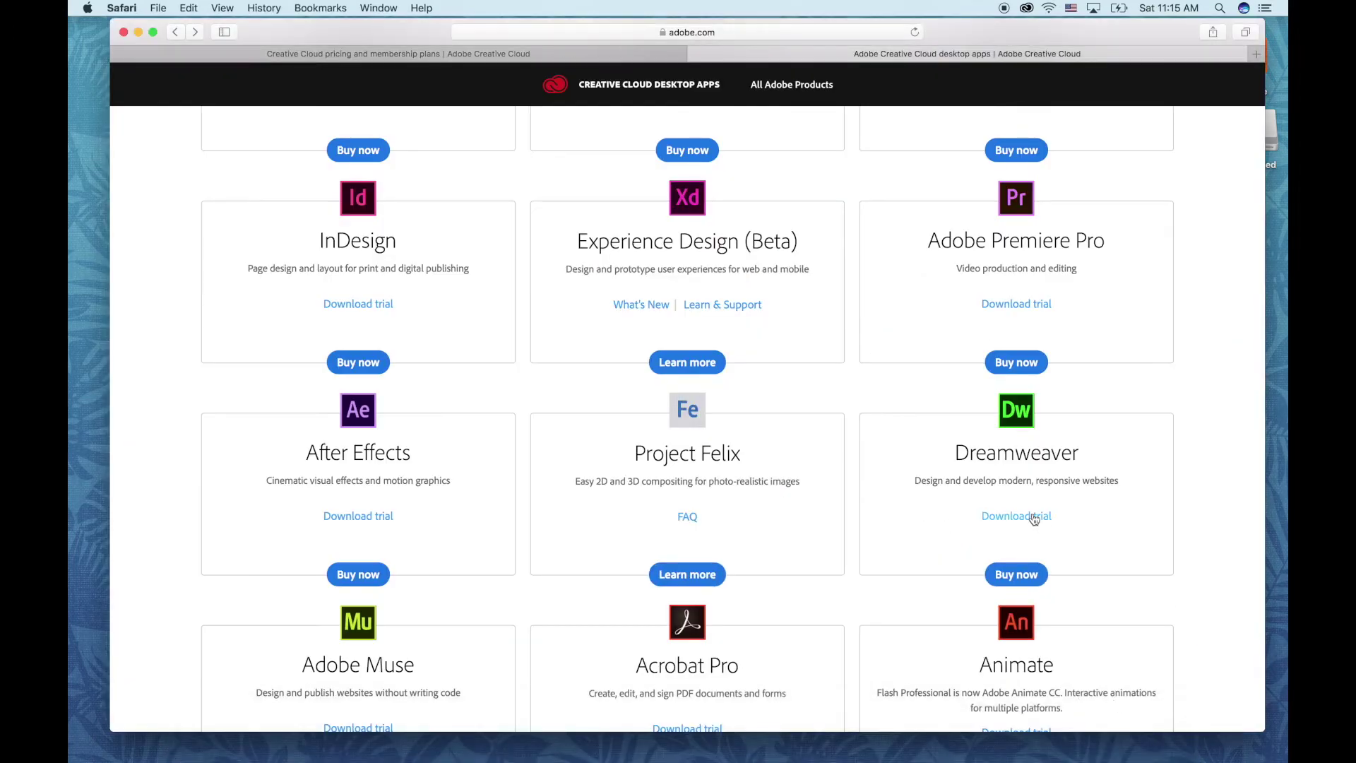
scroll(1017, 509, "down", 1)
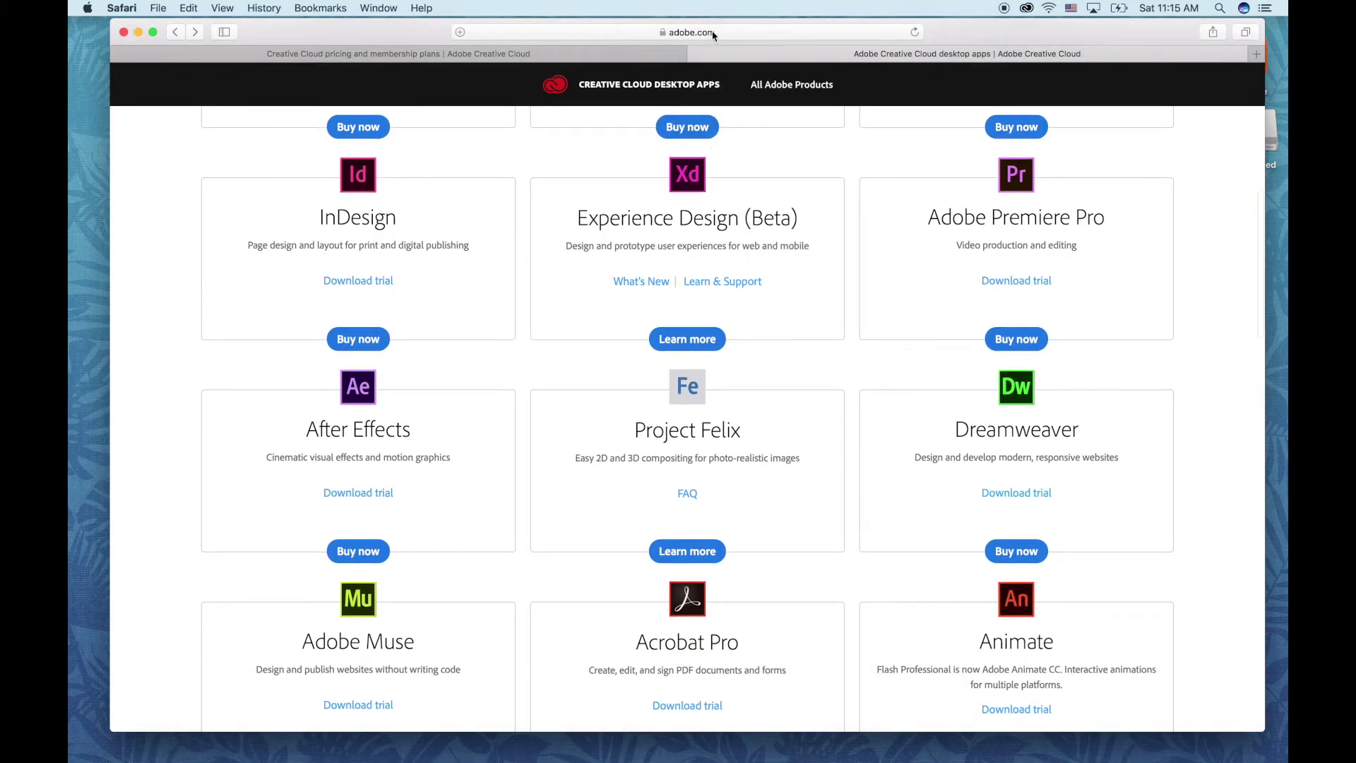
scroll(1067, 459, "down", 1)
scroll(1029, 379, "up", 1)
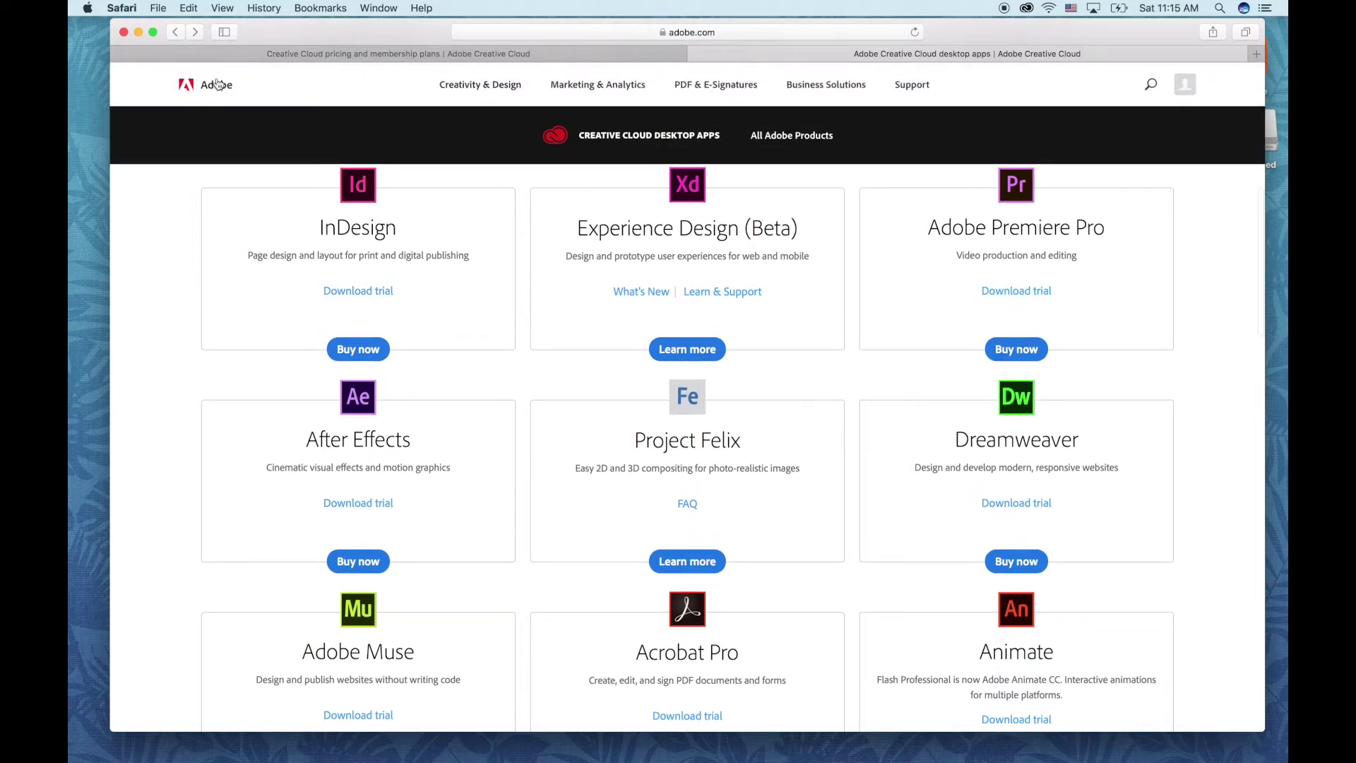
left_click(140, 32)
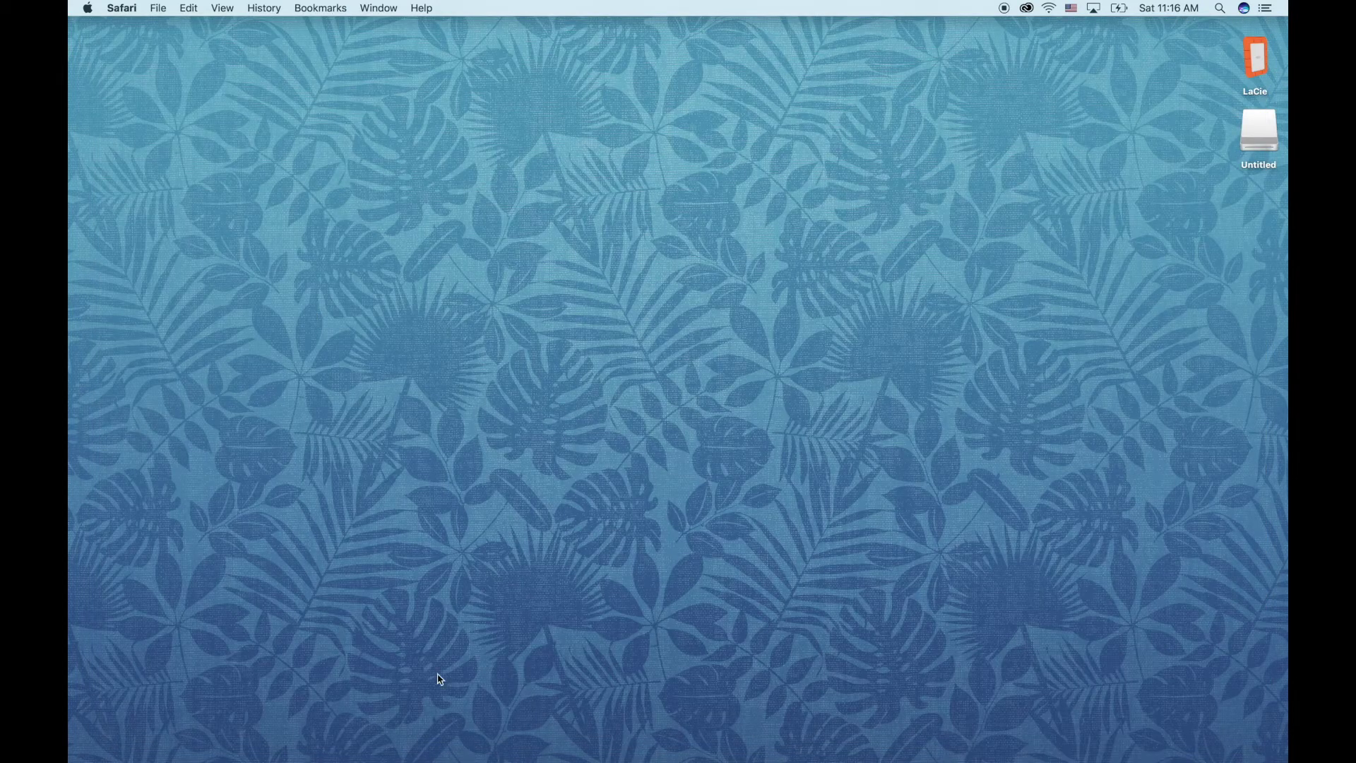
mouse_move(228, 755)
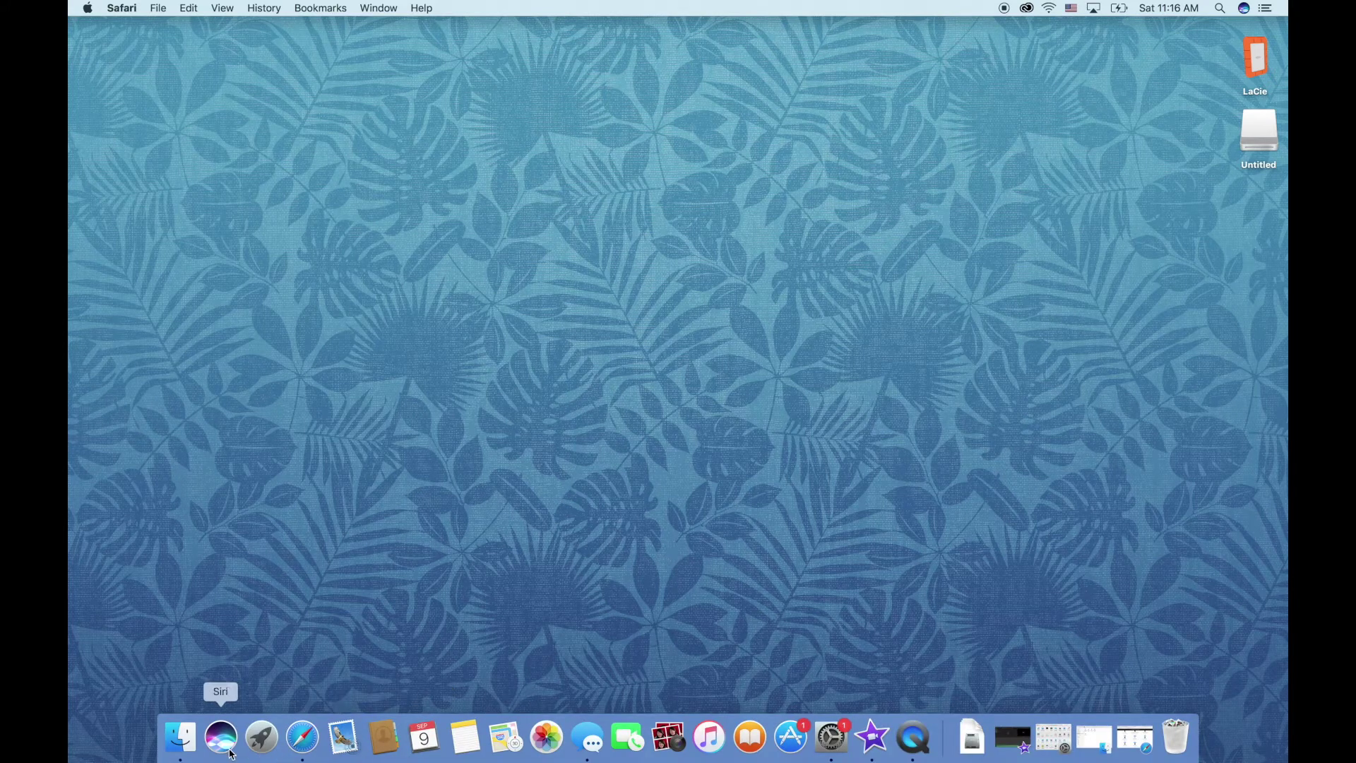
left_click(181, 736)
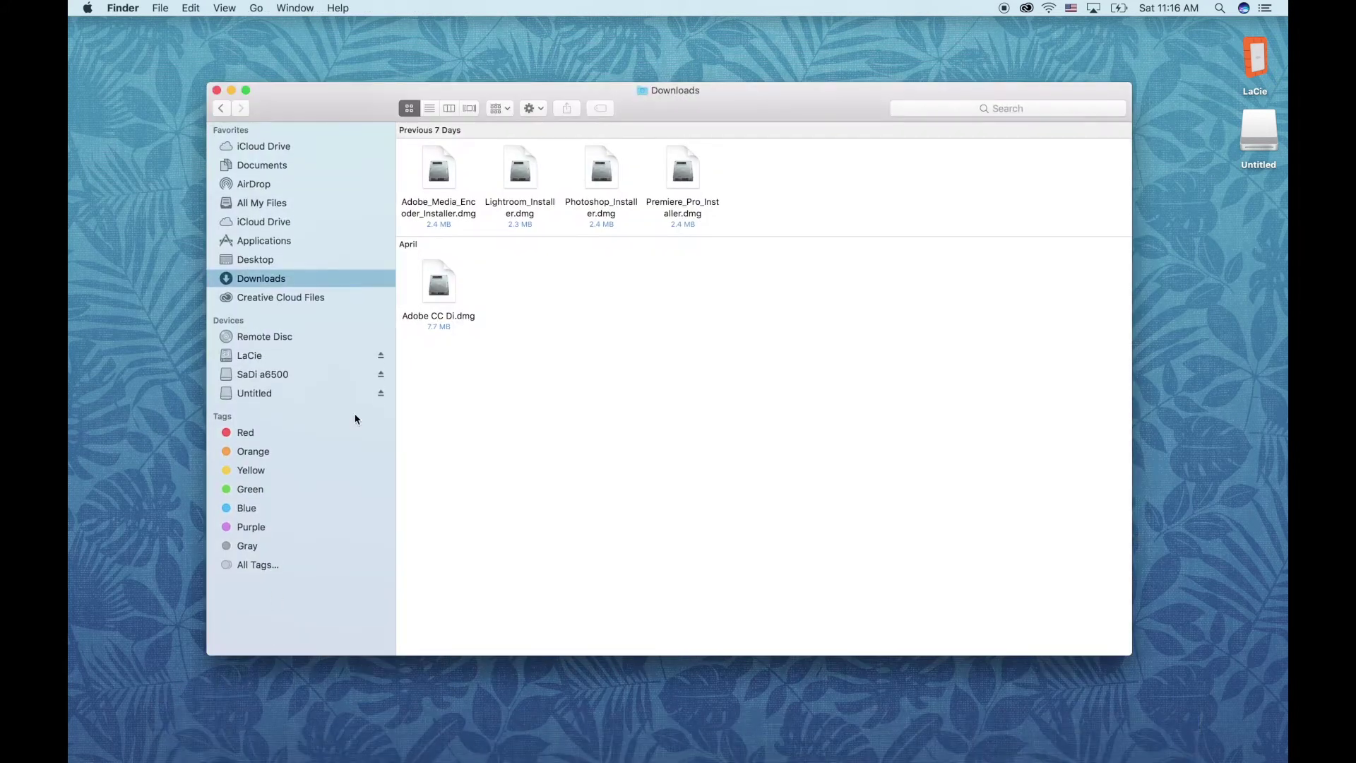
Pick out Premiere_Pro_Installer.dmg, shift the Downloads window left and show the Creative Cloud panel beside it.
left_click(454, 174)
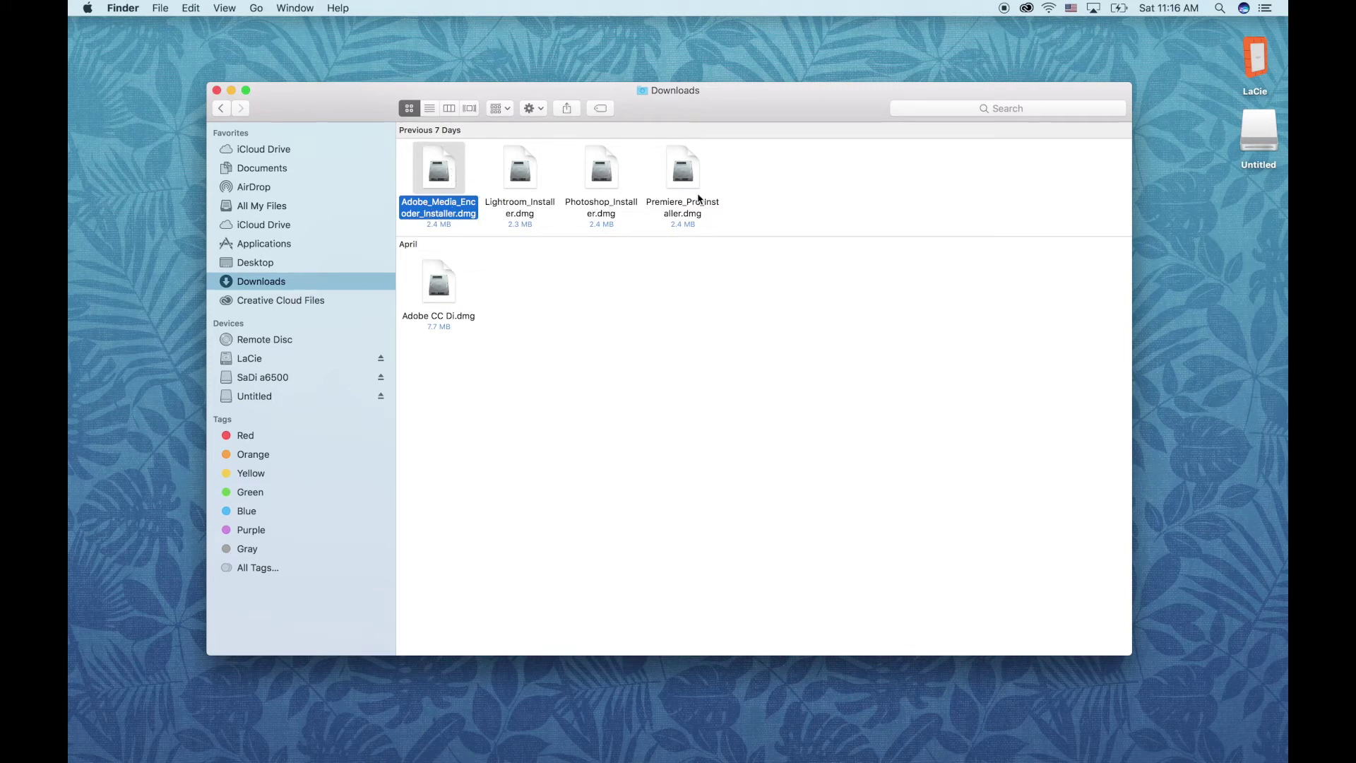
left_click(760, 196)
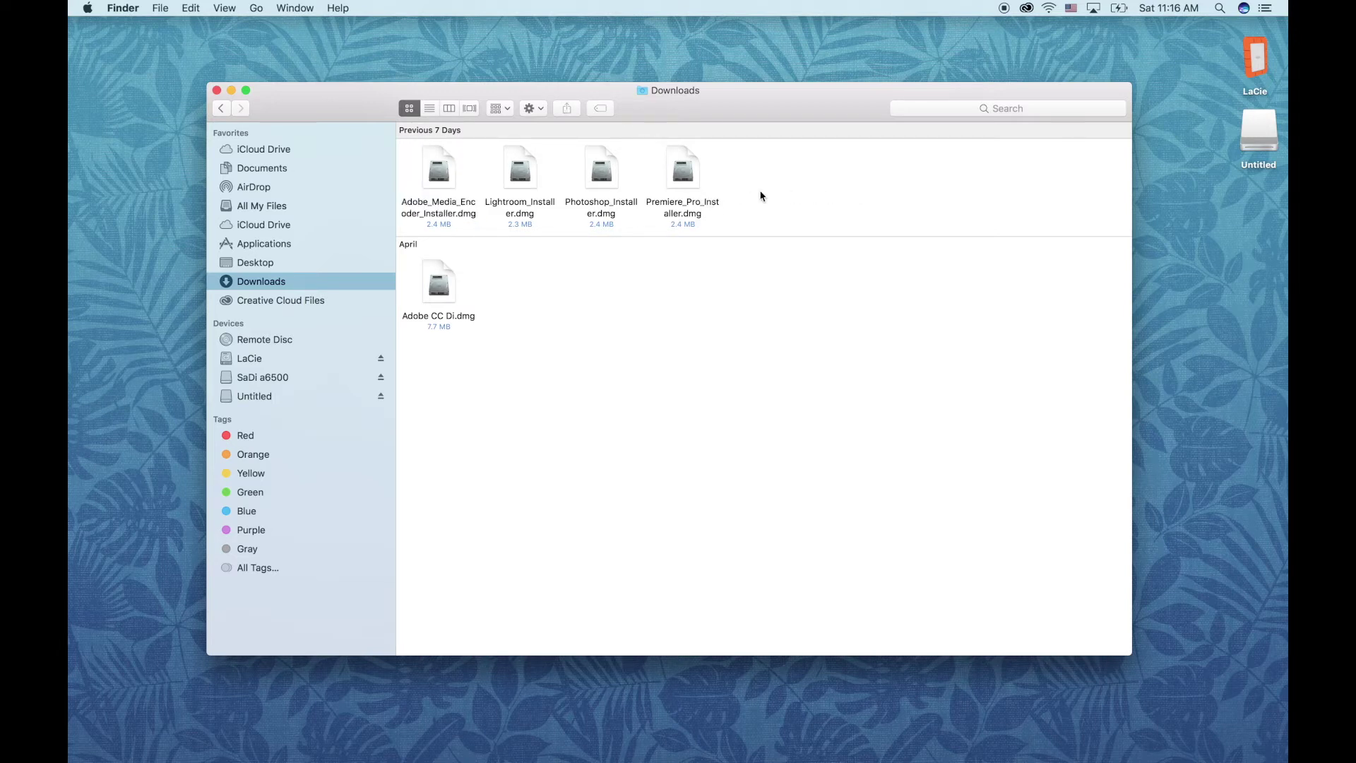
left_click(694, 177)
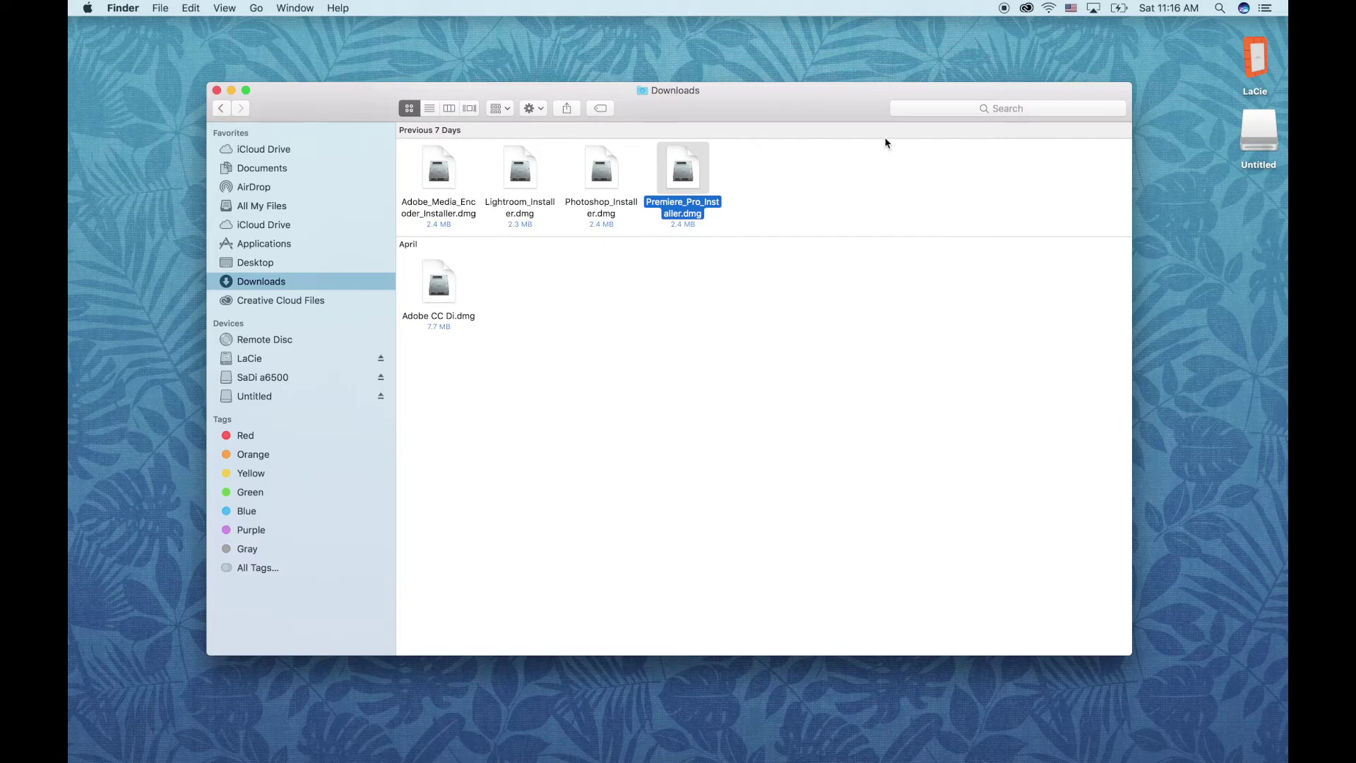
left_click_drag(811, 117, 729, 114)
left_click(1025, 9)
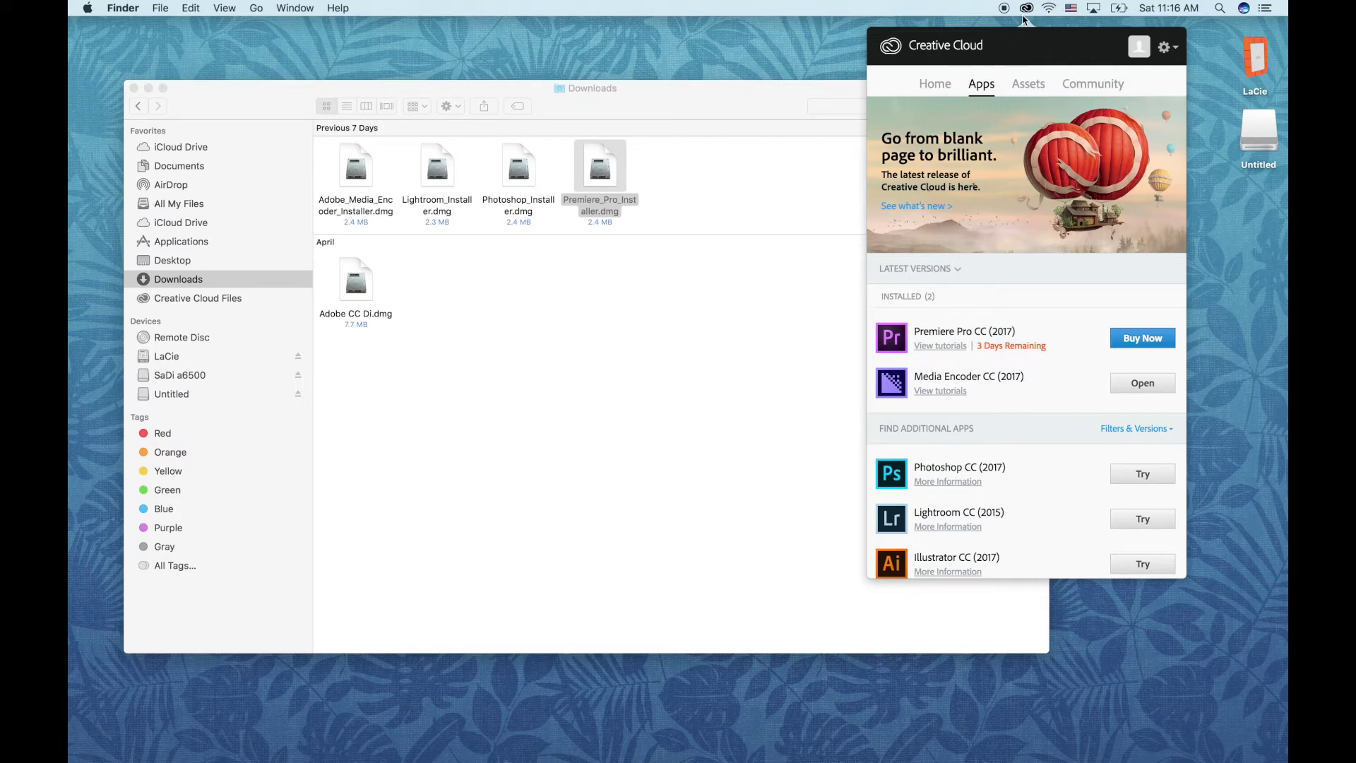
Refocus the Downloads window, then reopen the Creative Cloud panel to launch Premiere Pro CC 2017.
left_click(717, 102)
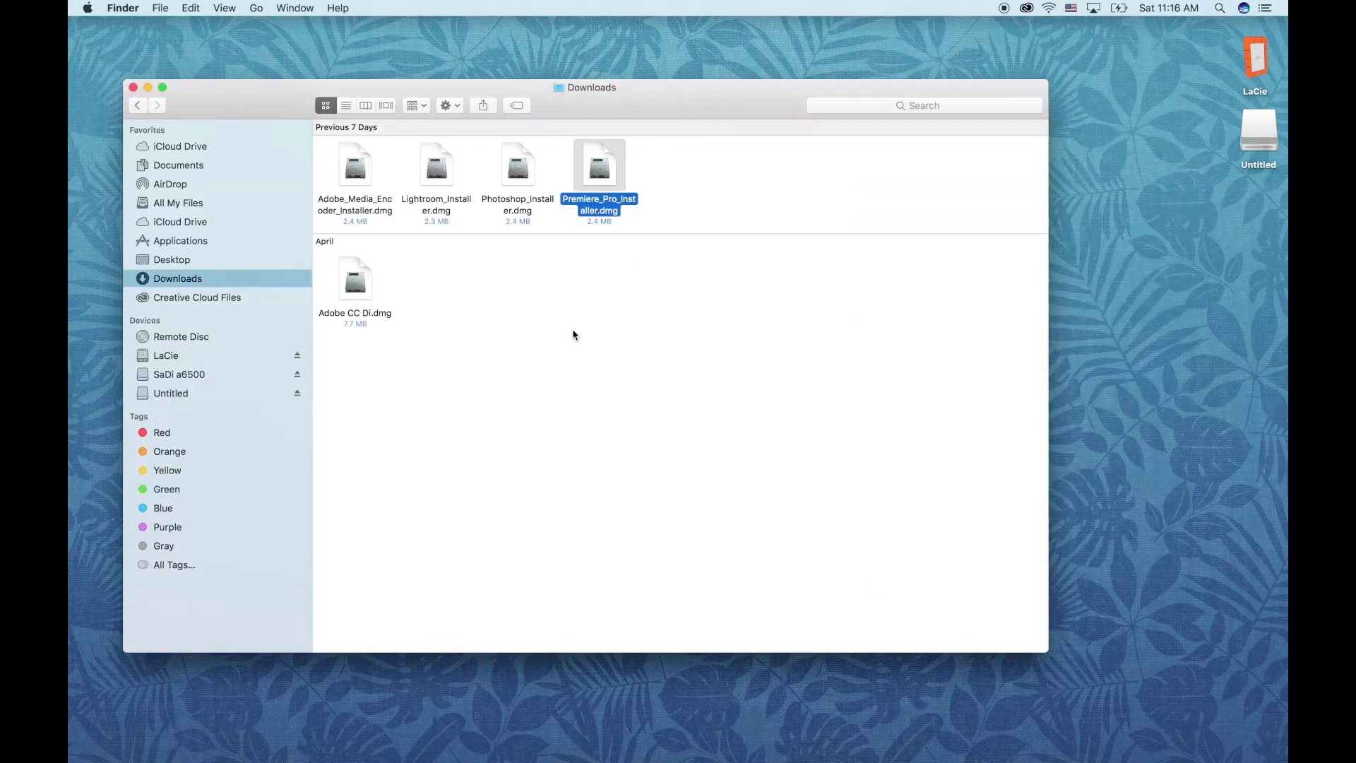
left_click(575, 337)
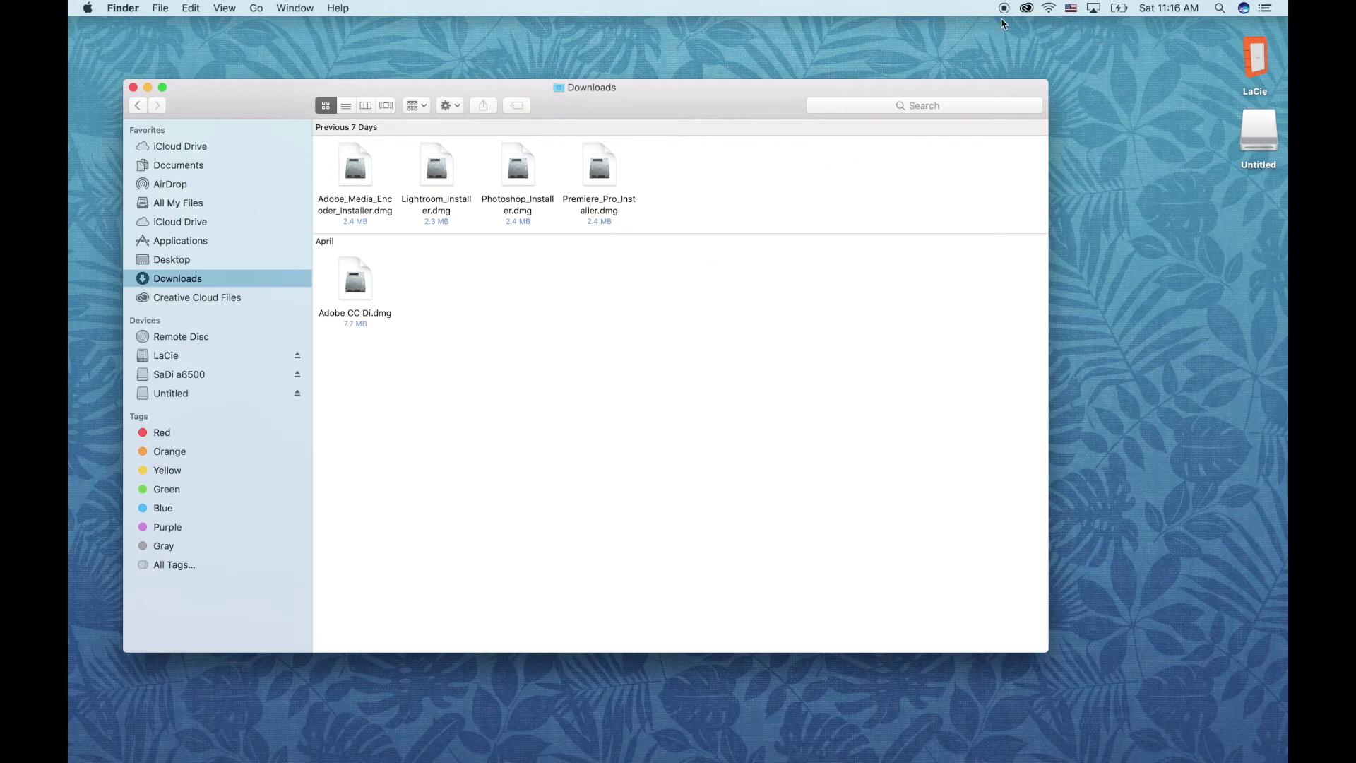
left_click(1026, 8)
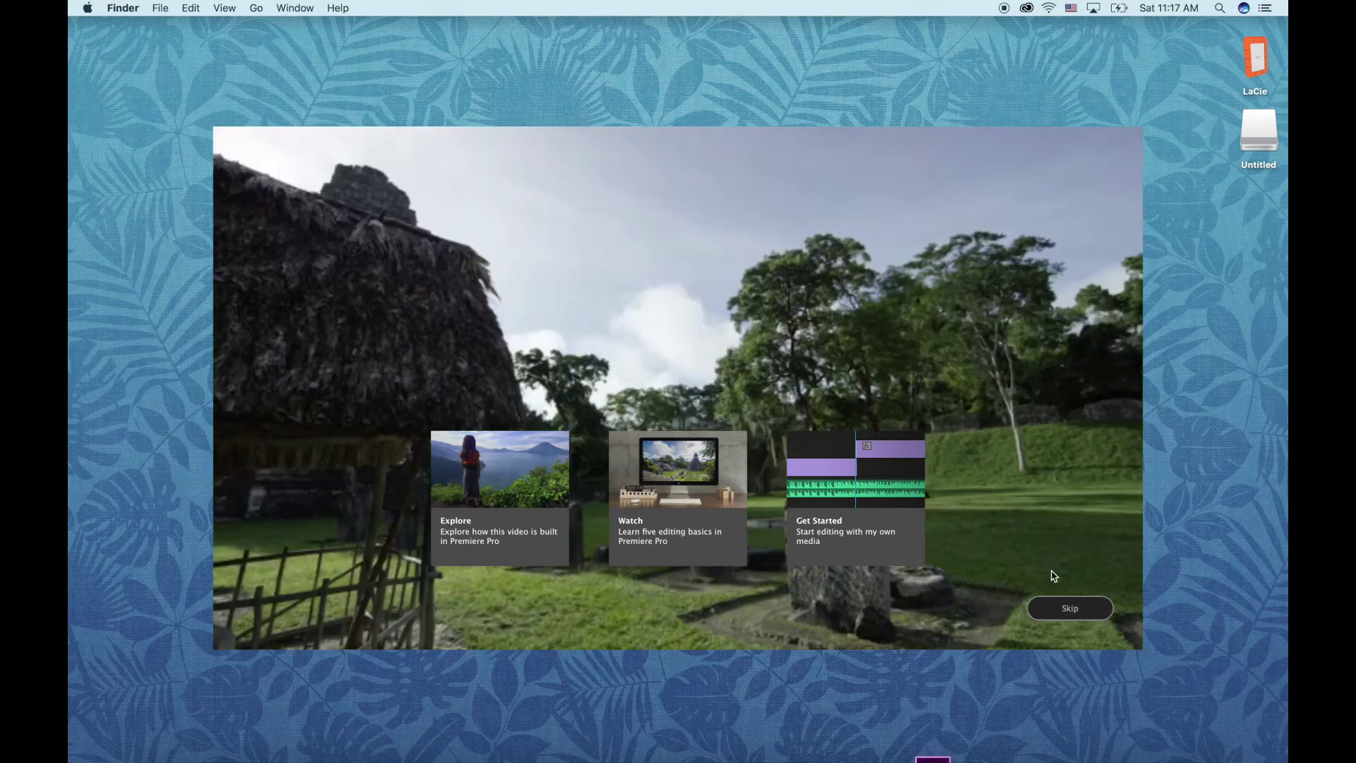
Skip the Premiere Pro welcome tour to land on the Start screen.
left_click(1070, 609)
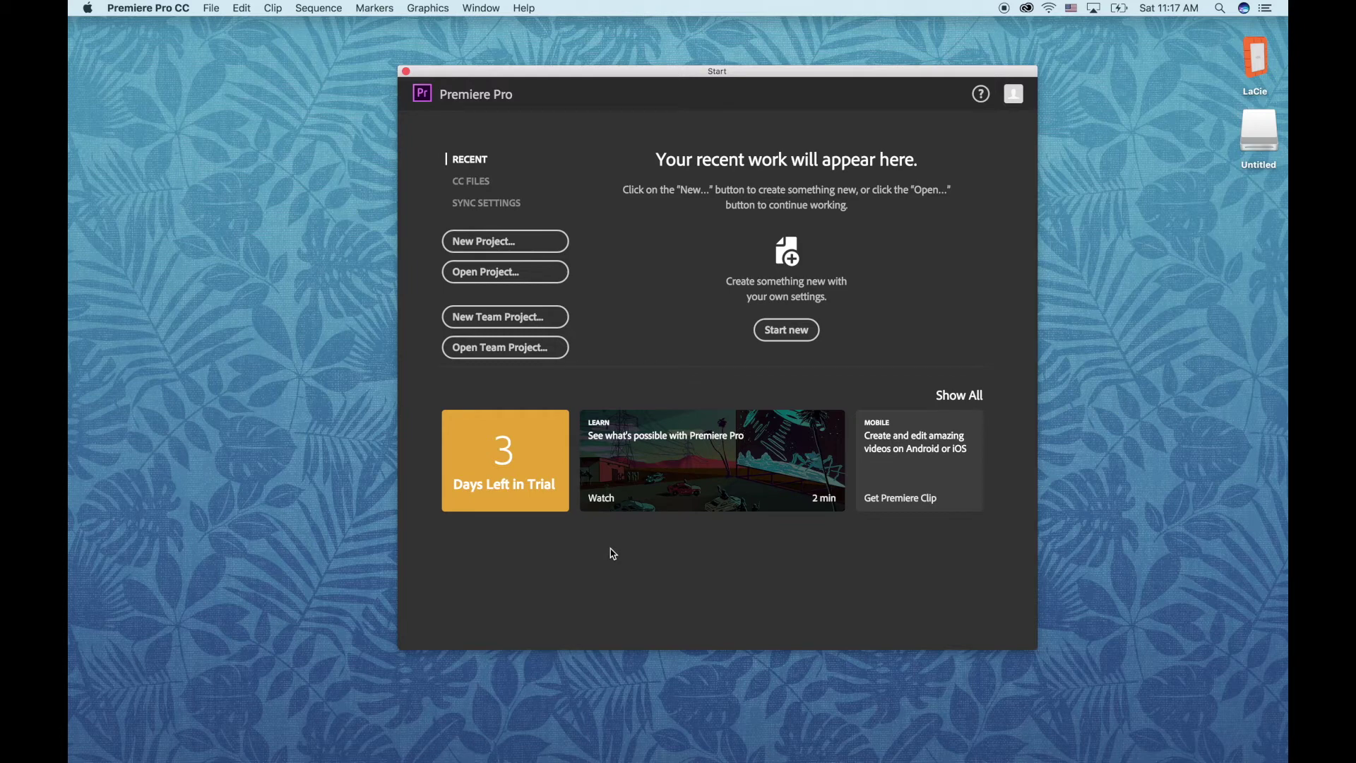
From the desktop, turn Wi-Fi off via the menu-bar Wi-Fi list.
left_click(408, 75)
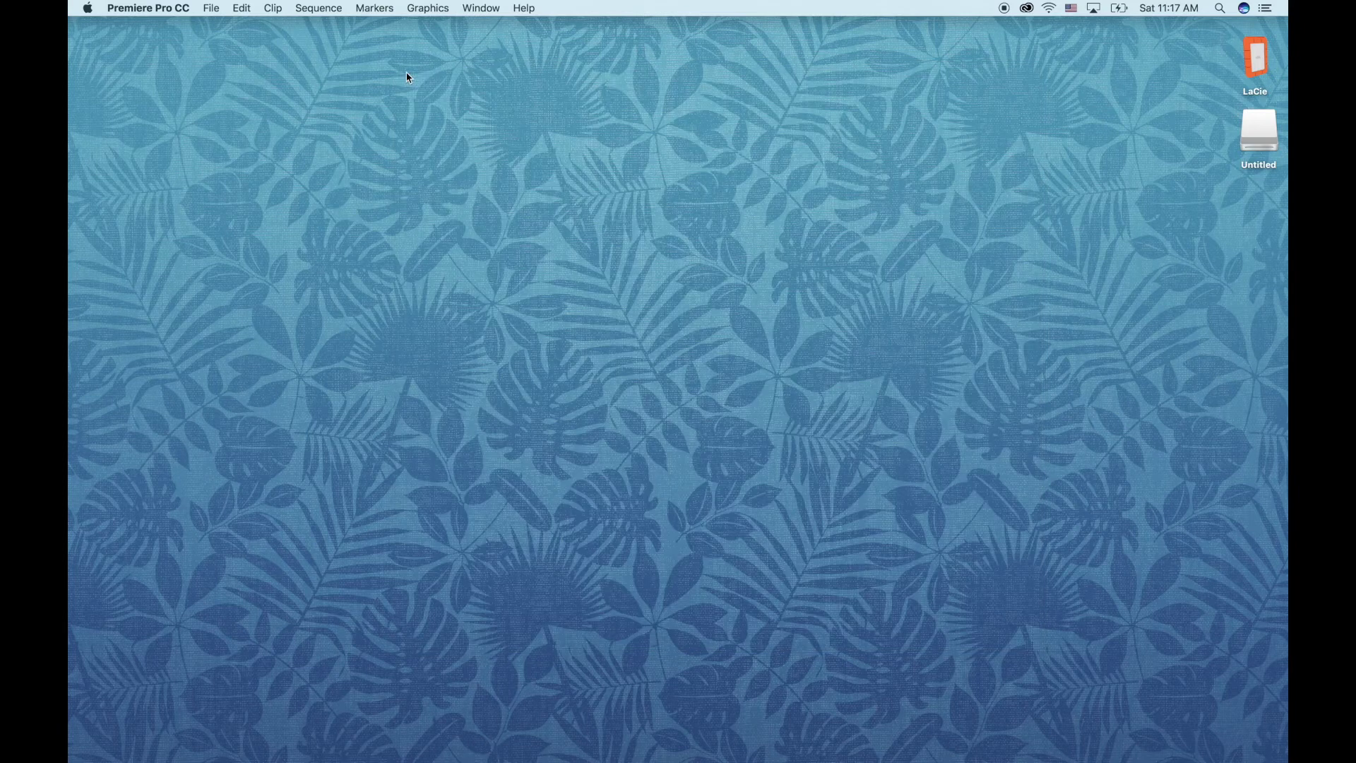
left_click(1048, 8)
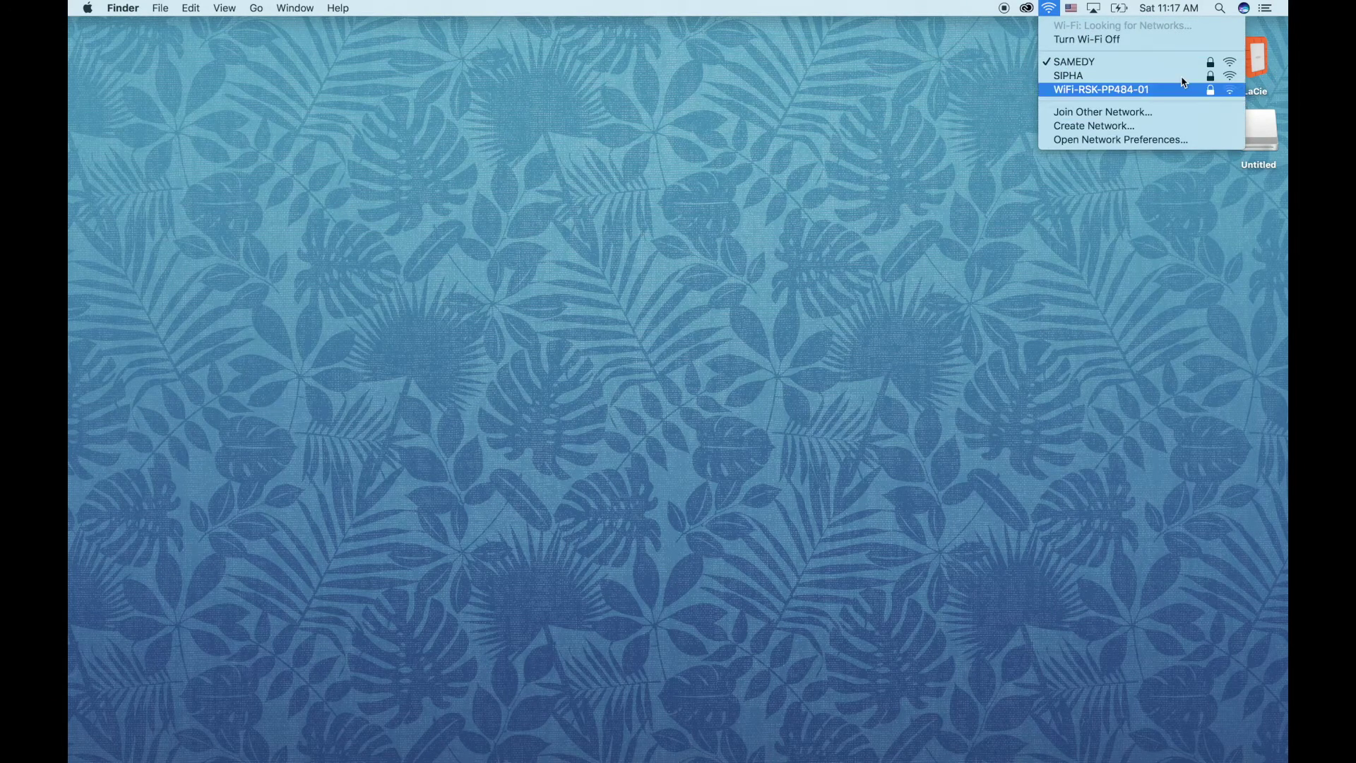
left_click(1083, 40)
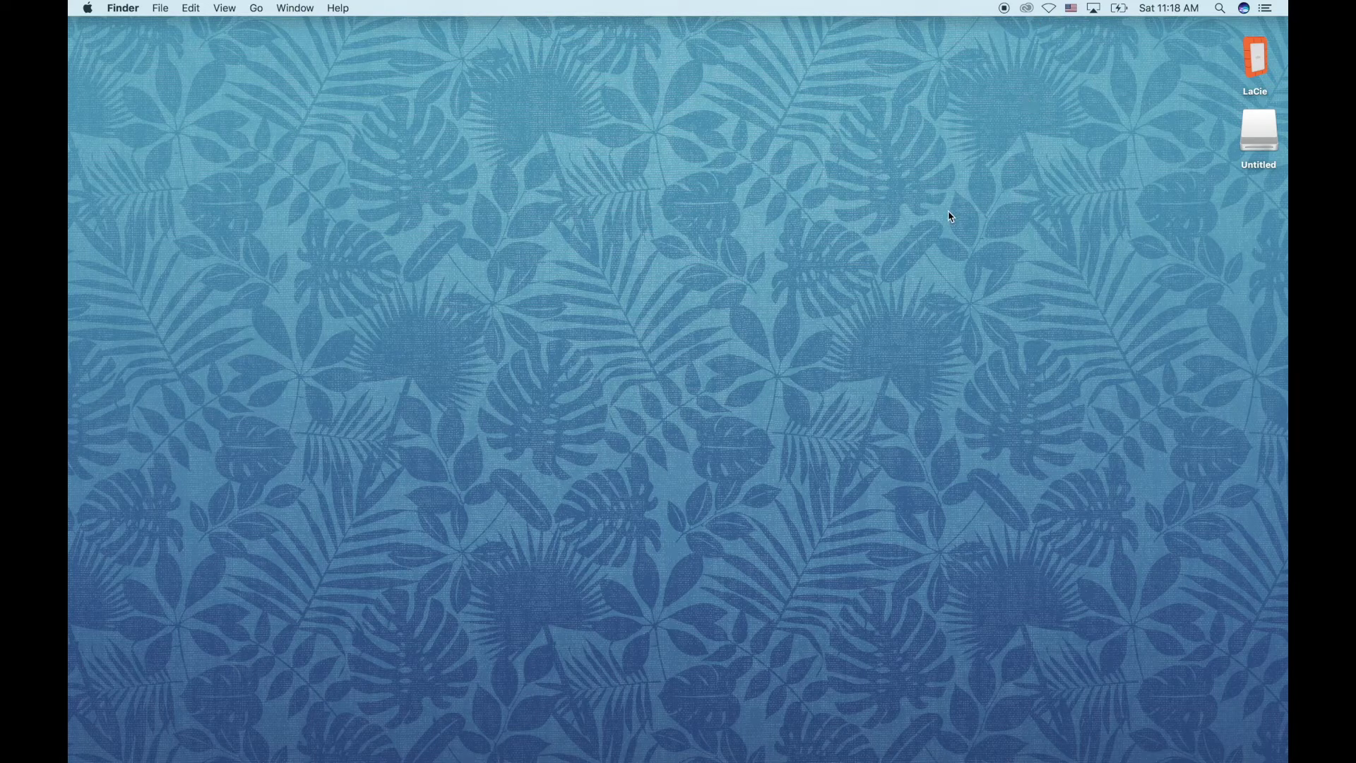
mouse_move(159, 736)
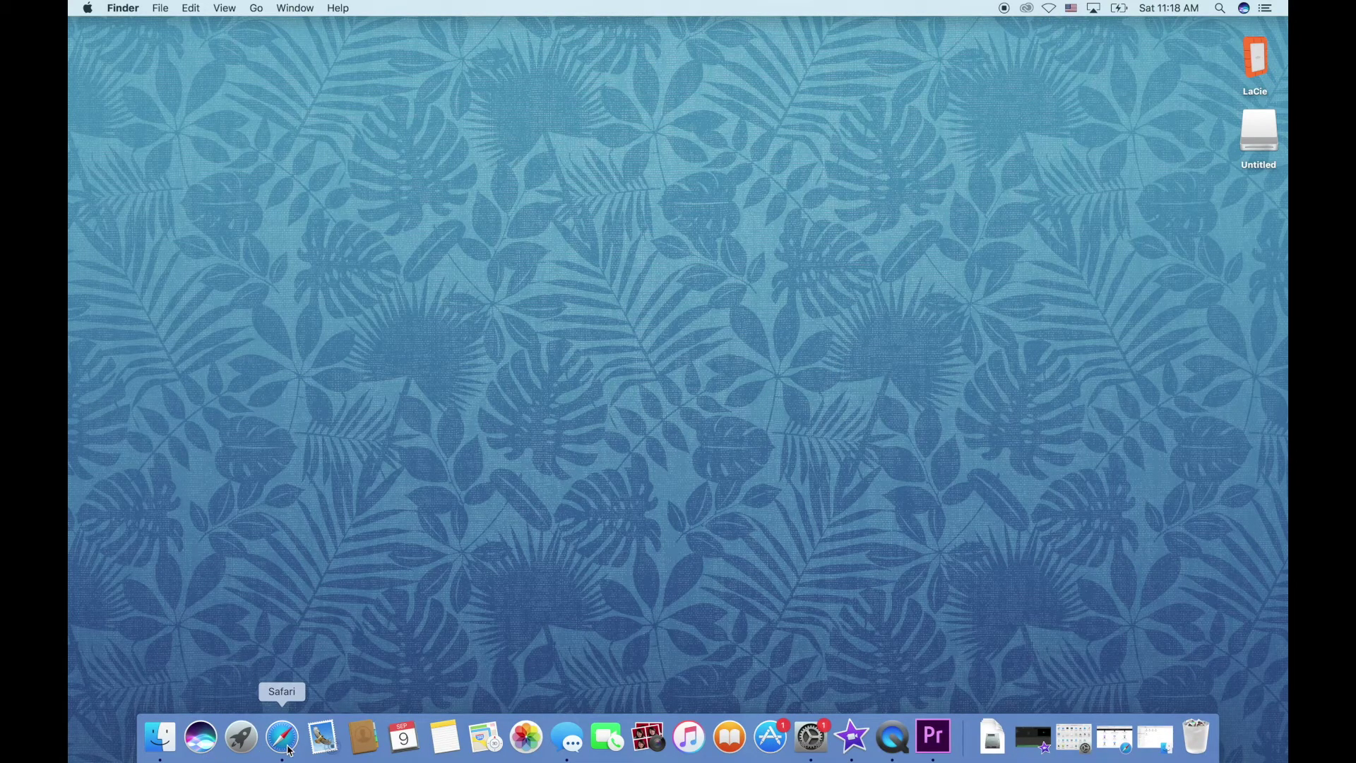
Mount the Adobe CC Di.dmg disk image from the Downloads folder.
left_click(160, 736)
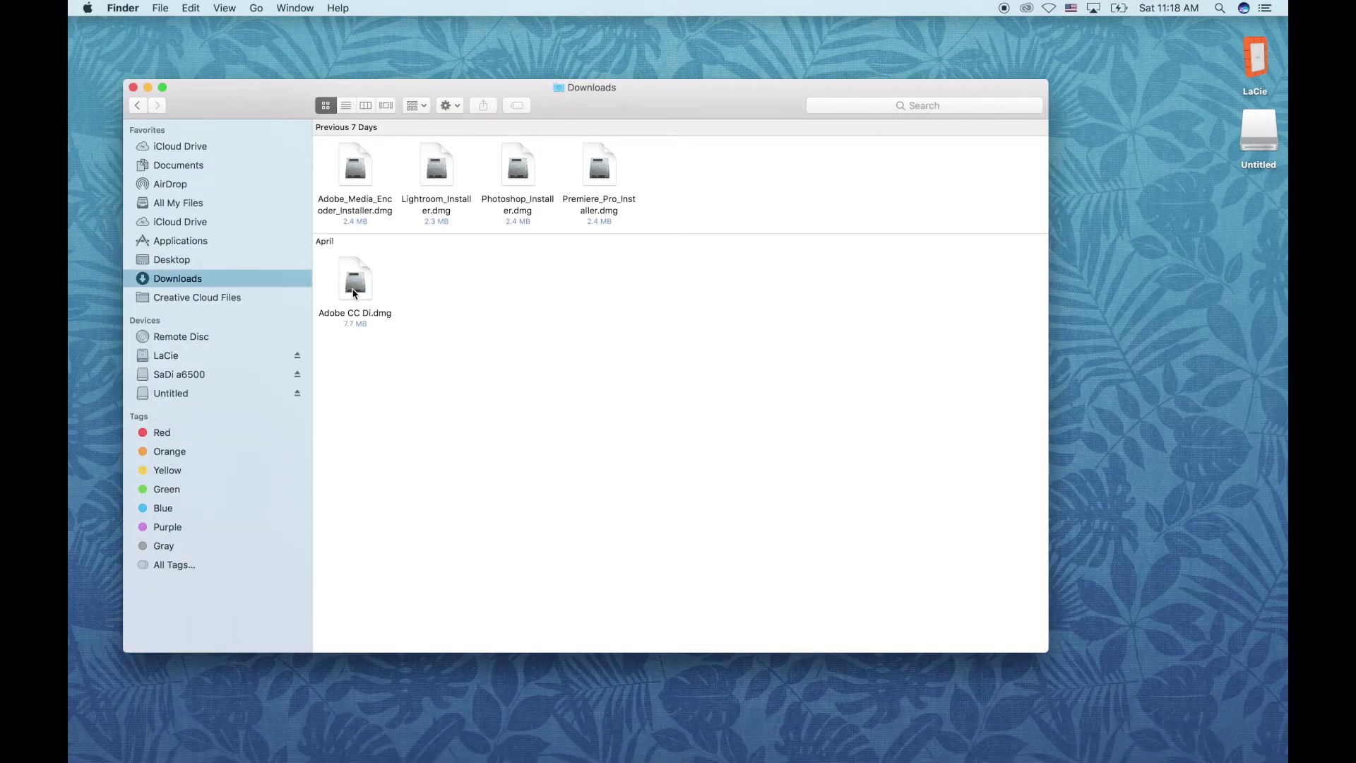
left_click(356, 291)
right_click(356, 293)
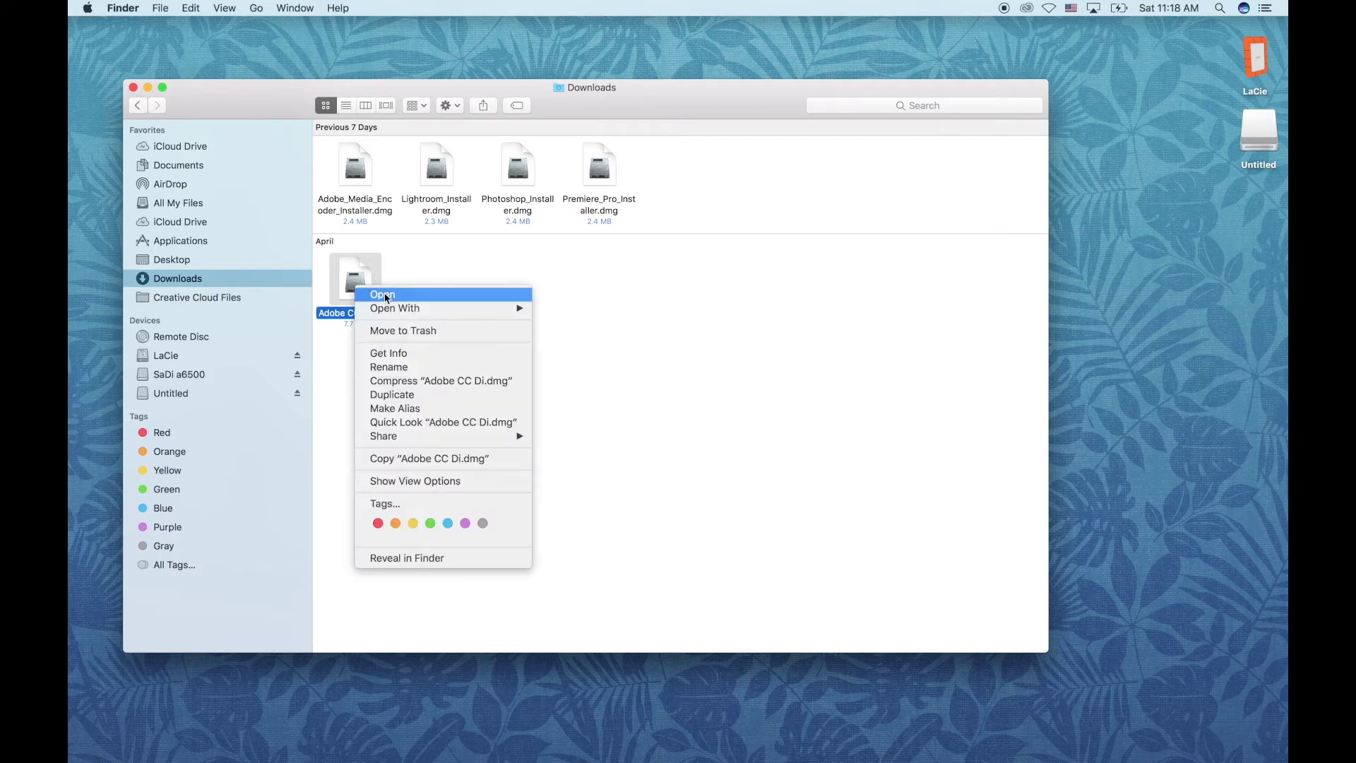
left_click(385, 292)
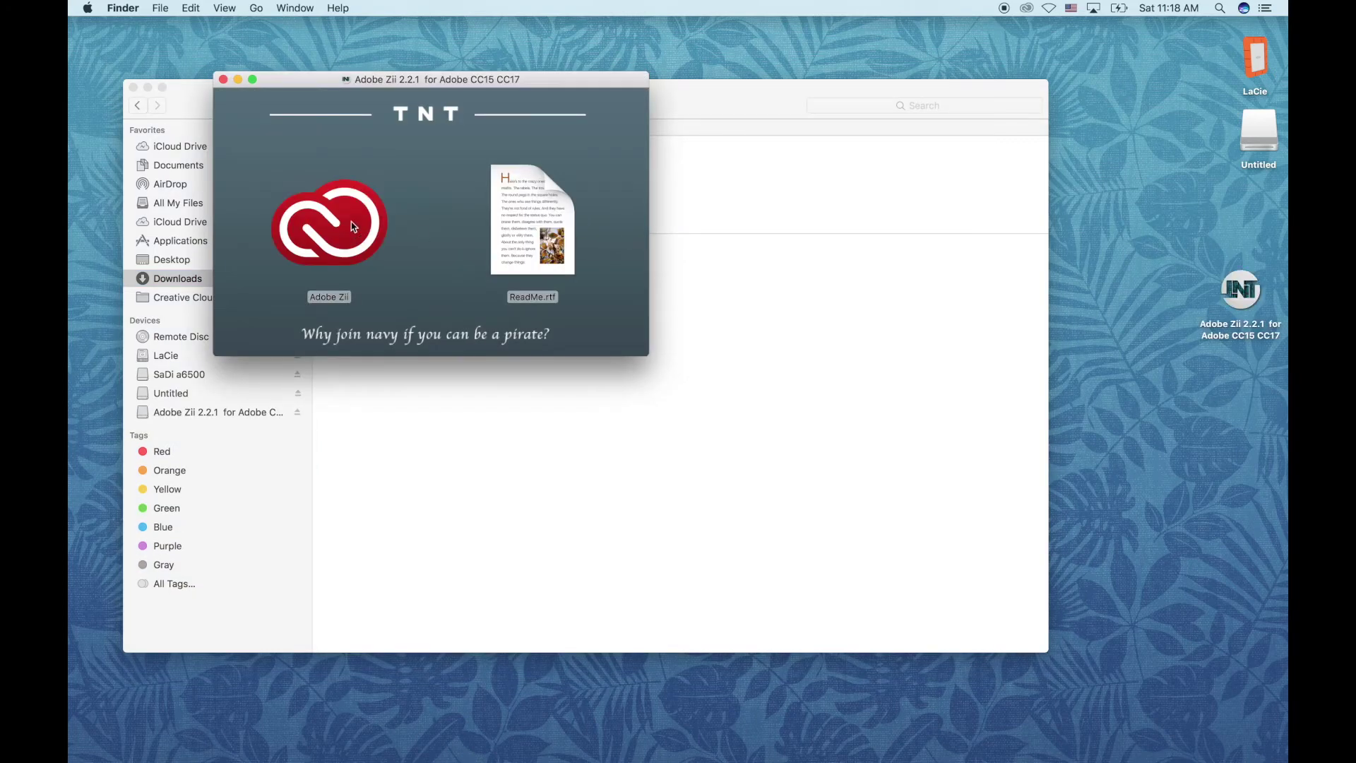
Launch the Adobe Zii app from the mounted disk image window.
mouse_move(308, 87)
left_mouse_down()
mouse_move(578, 142)
mouse_move(476, 168)
left_mouse_up()
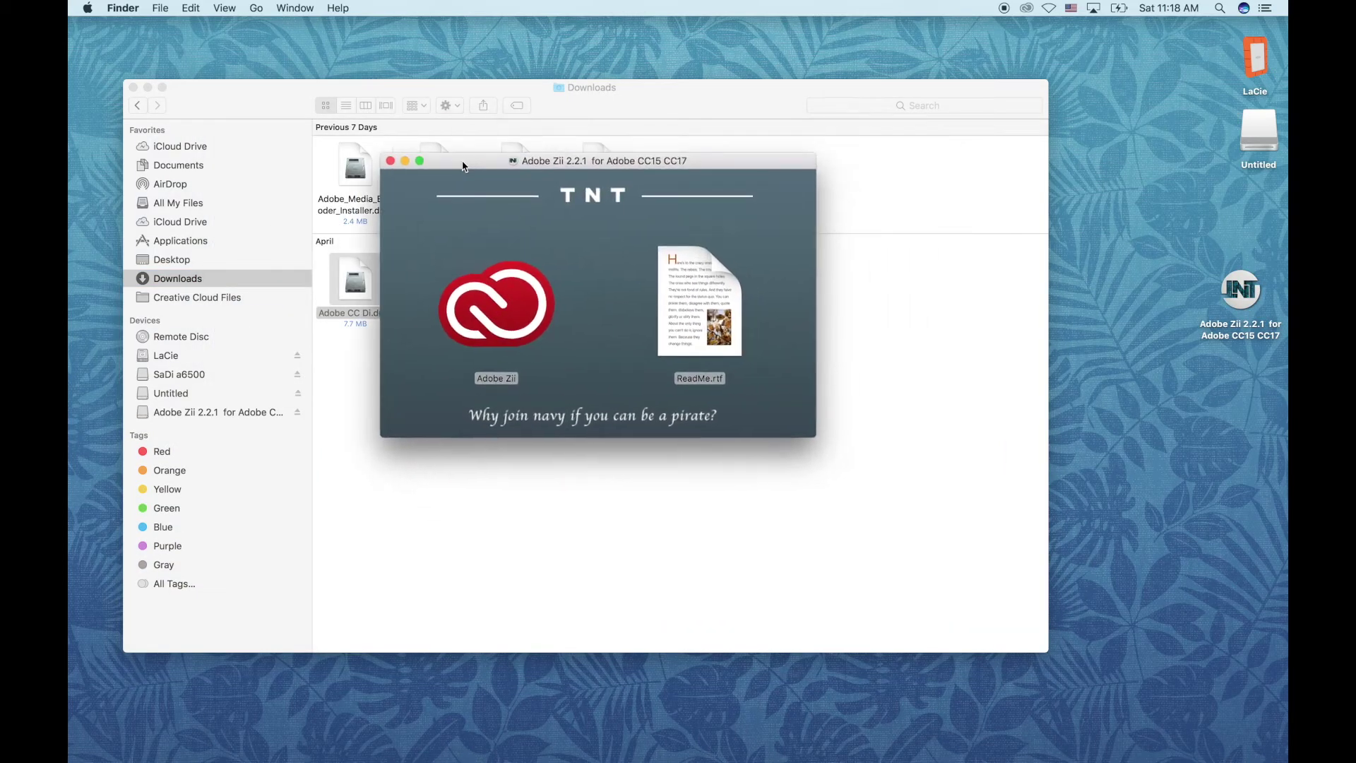
left_click(495, 308)
right_click(494, 308)
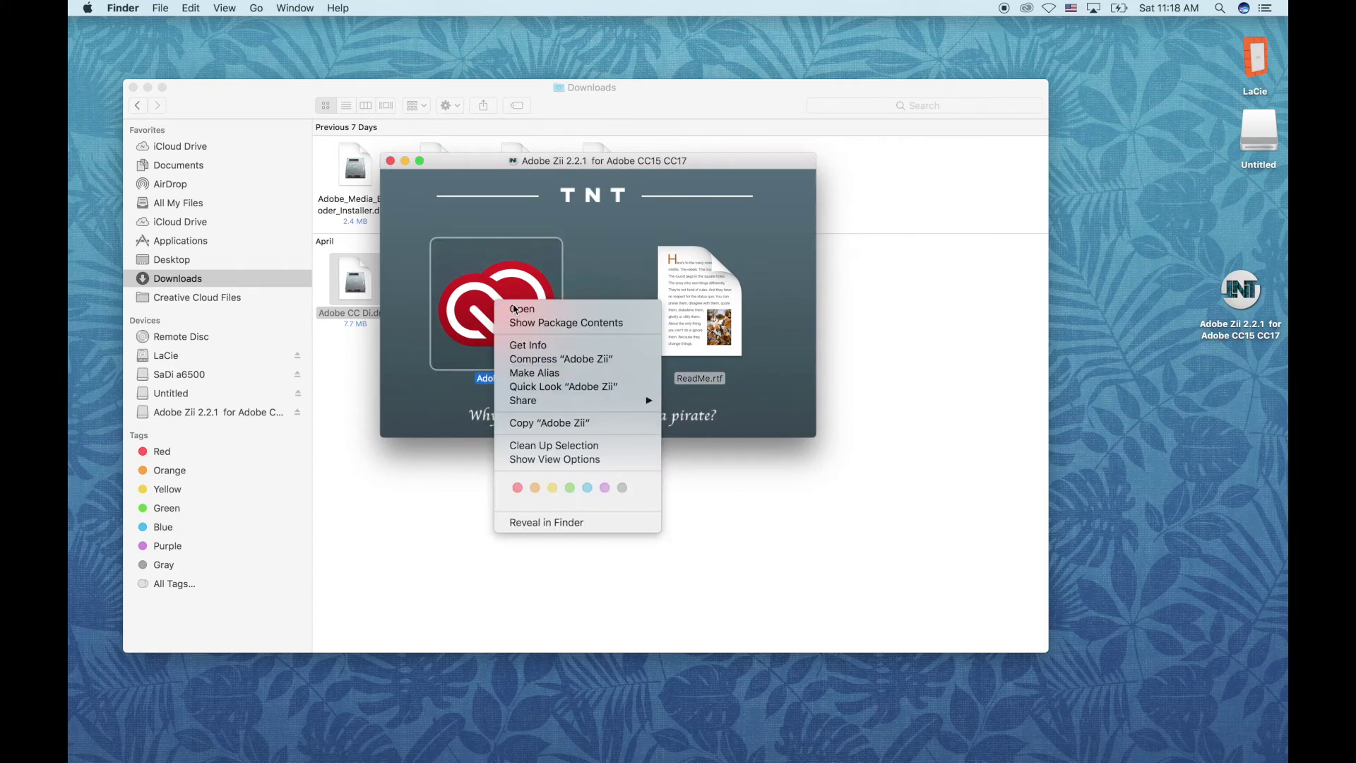
left_click(522, 310)
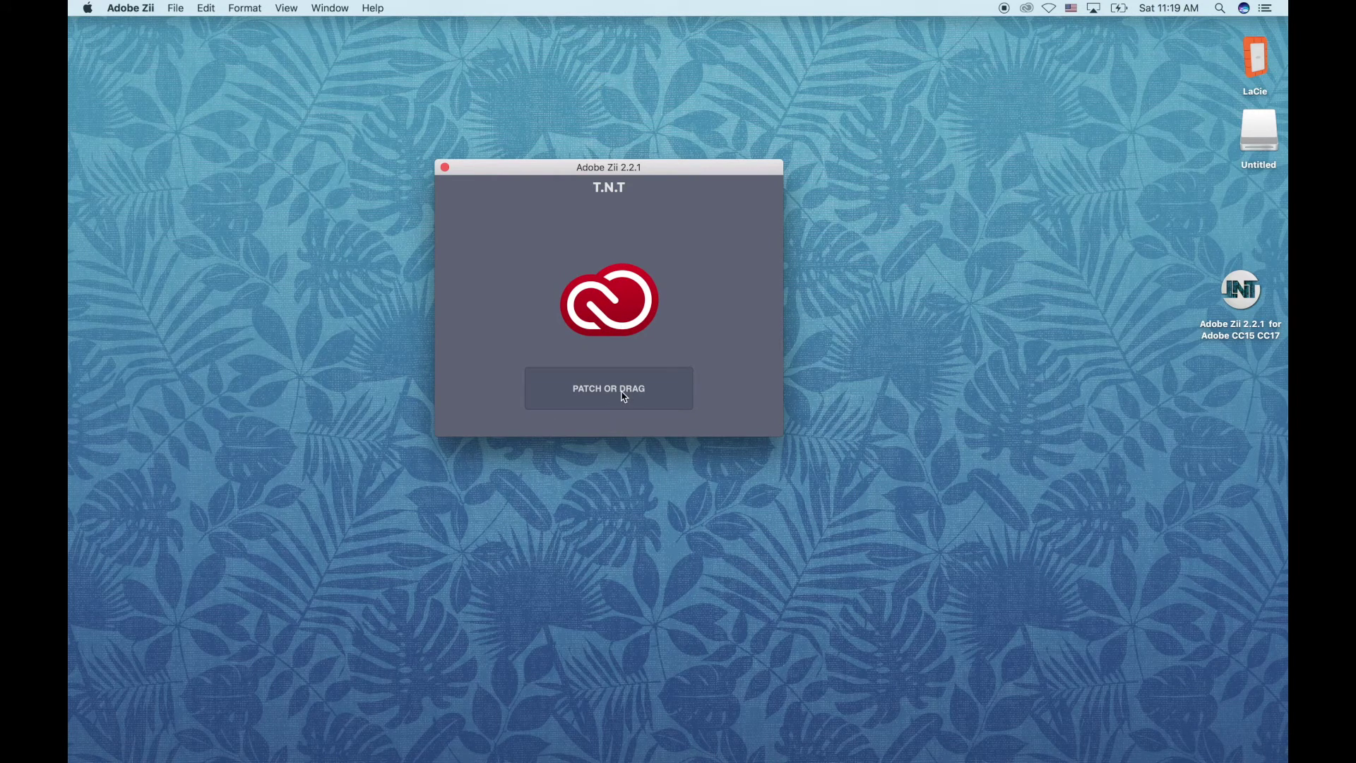
Drop Premiere Pro from the Dock onto Adobe Zii to patch it, then close the patcher.
mouse_move(703, 736)
left_mouse_down()
mouse_move(707, 290)
mouse_move(614, 305)
left_mouse_up()
left_click(445, 171)
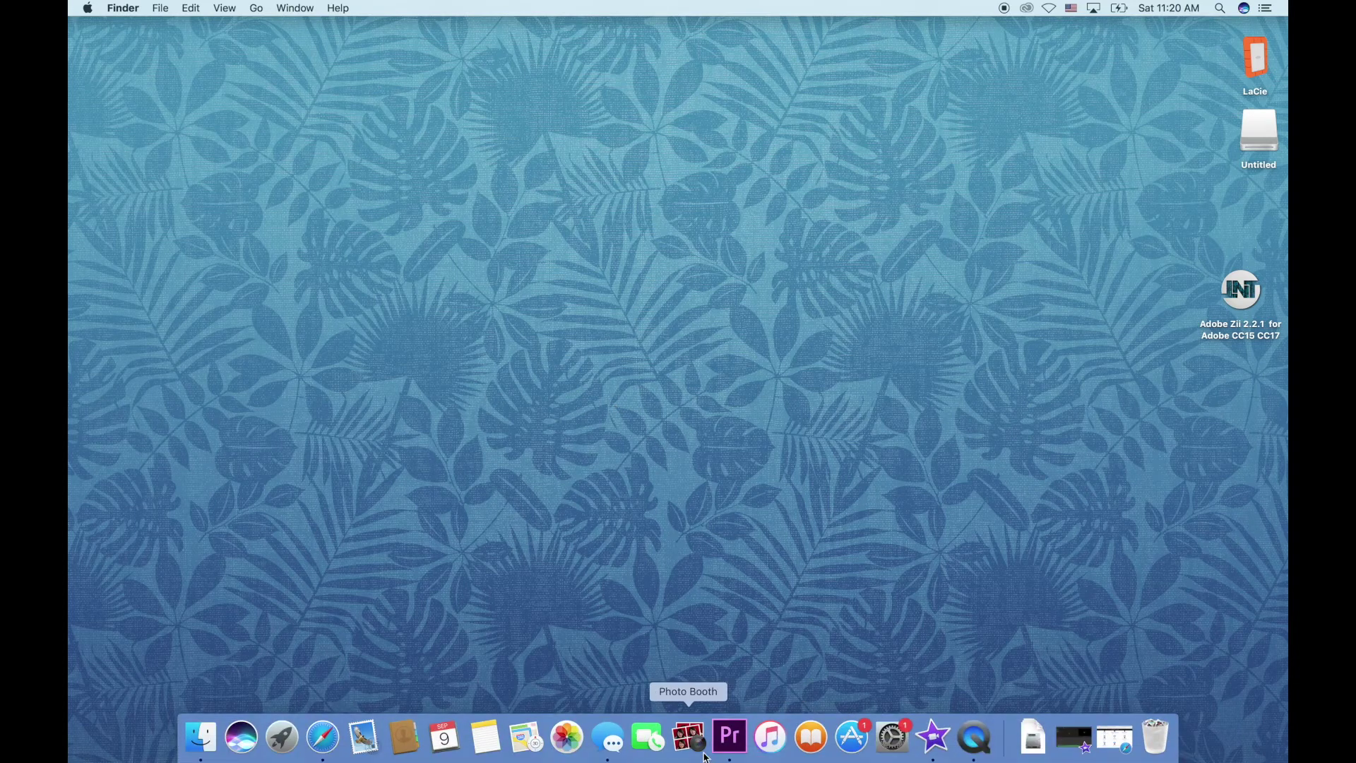
Launch Premiere Pro from the Dock so its Start screen appears.
left_click(731, 735)
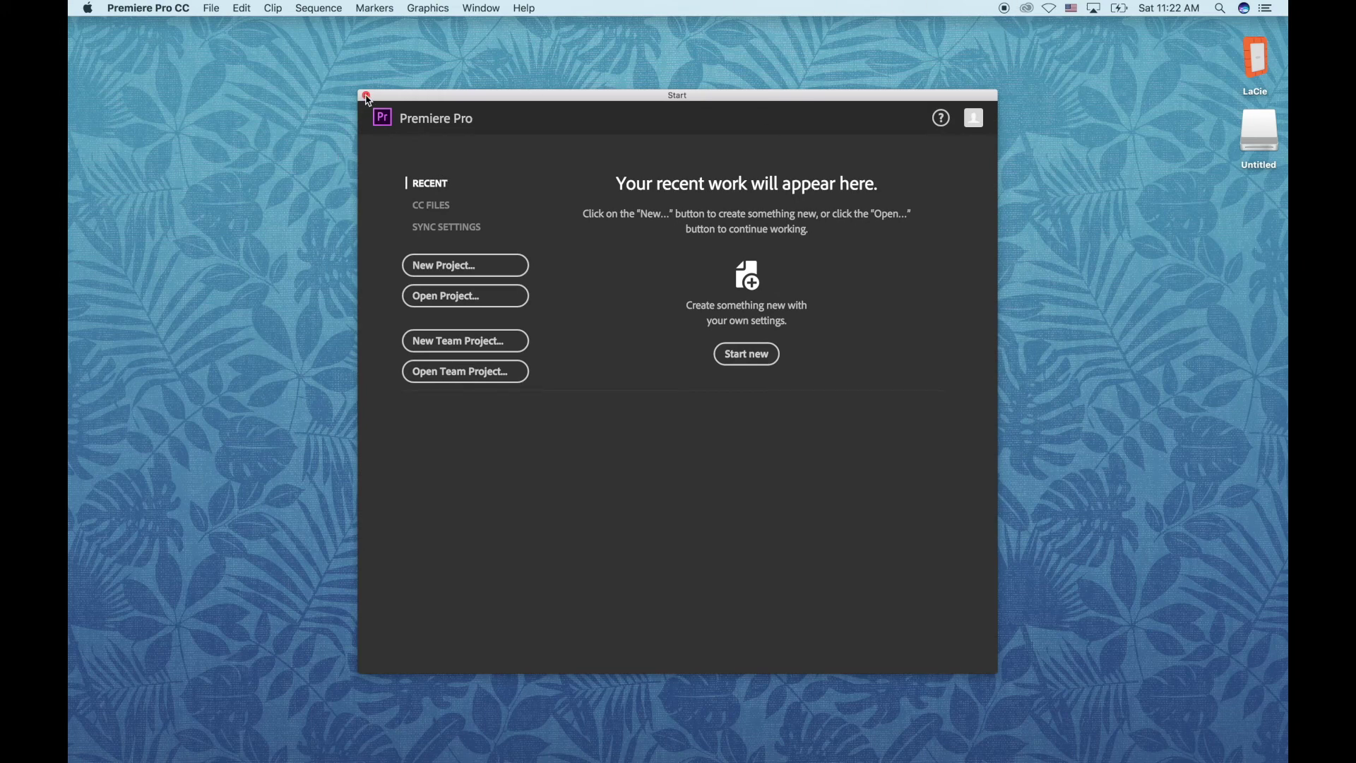
Quit Premiere Pro and relaunch it from the Dock.
left_click_drag(657, 95, 537, 66)
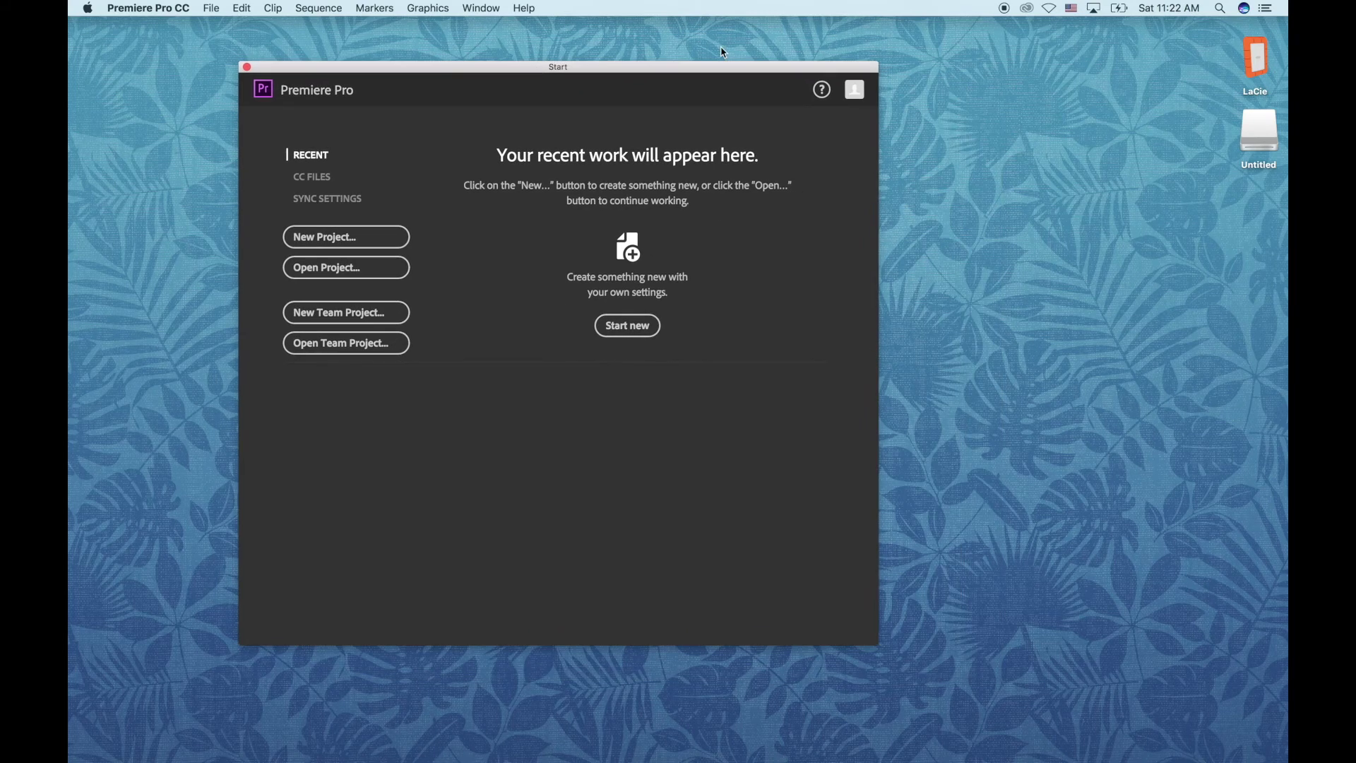
key("super+h")
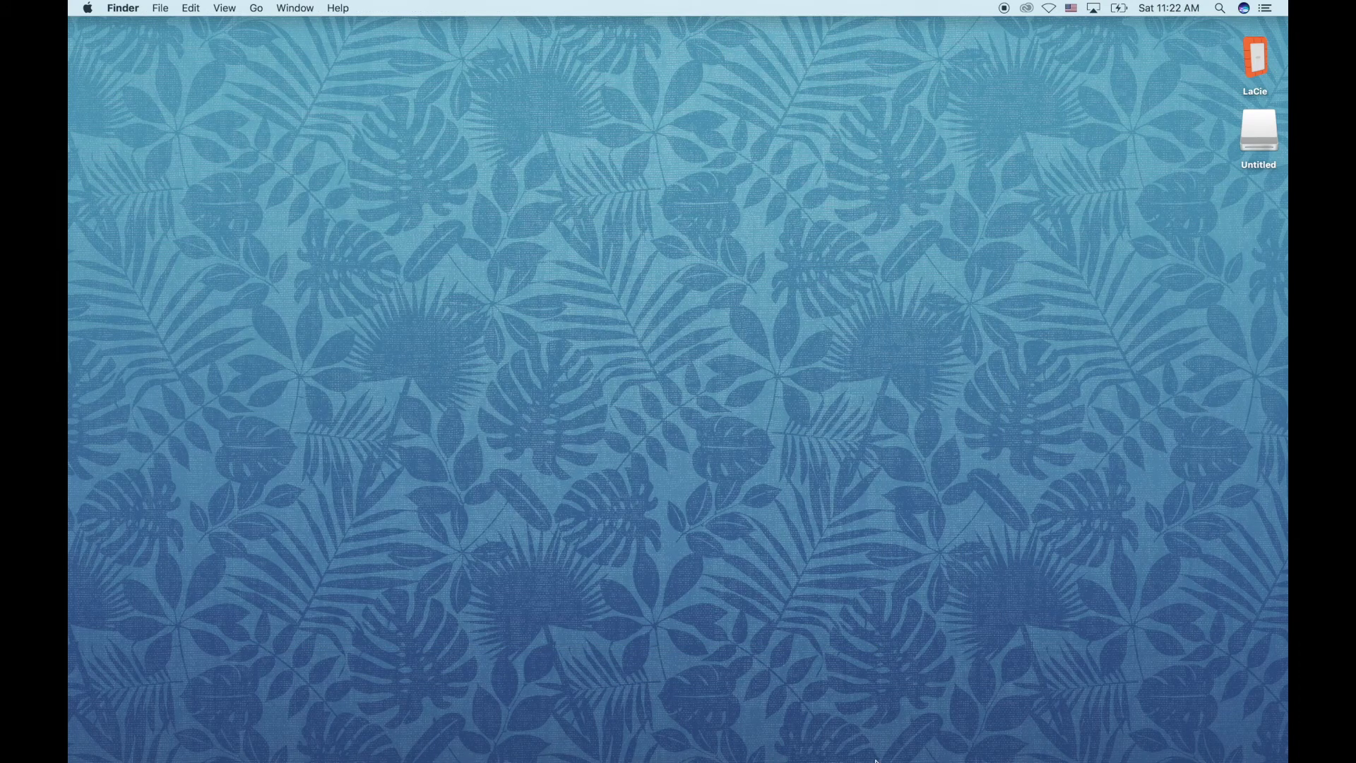
left_click(950, 743)
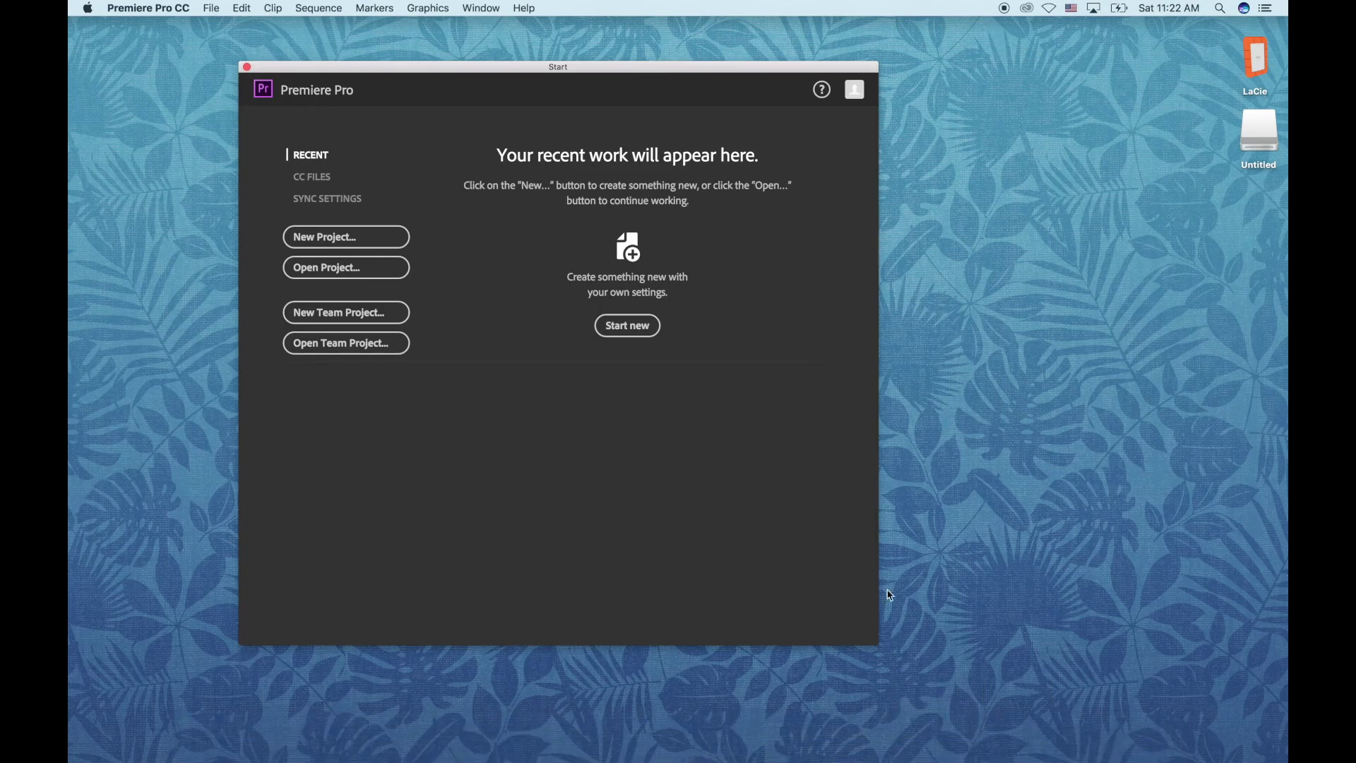
Turn Wi-Fi back on, close the Start window and bring up the Creative Cloud panel.
left_click(1049, 8)
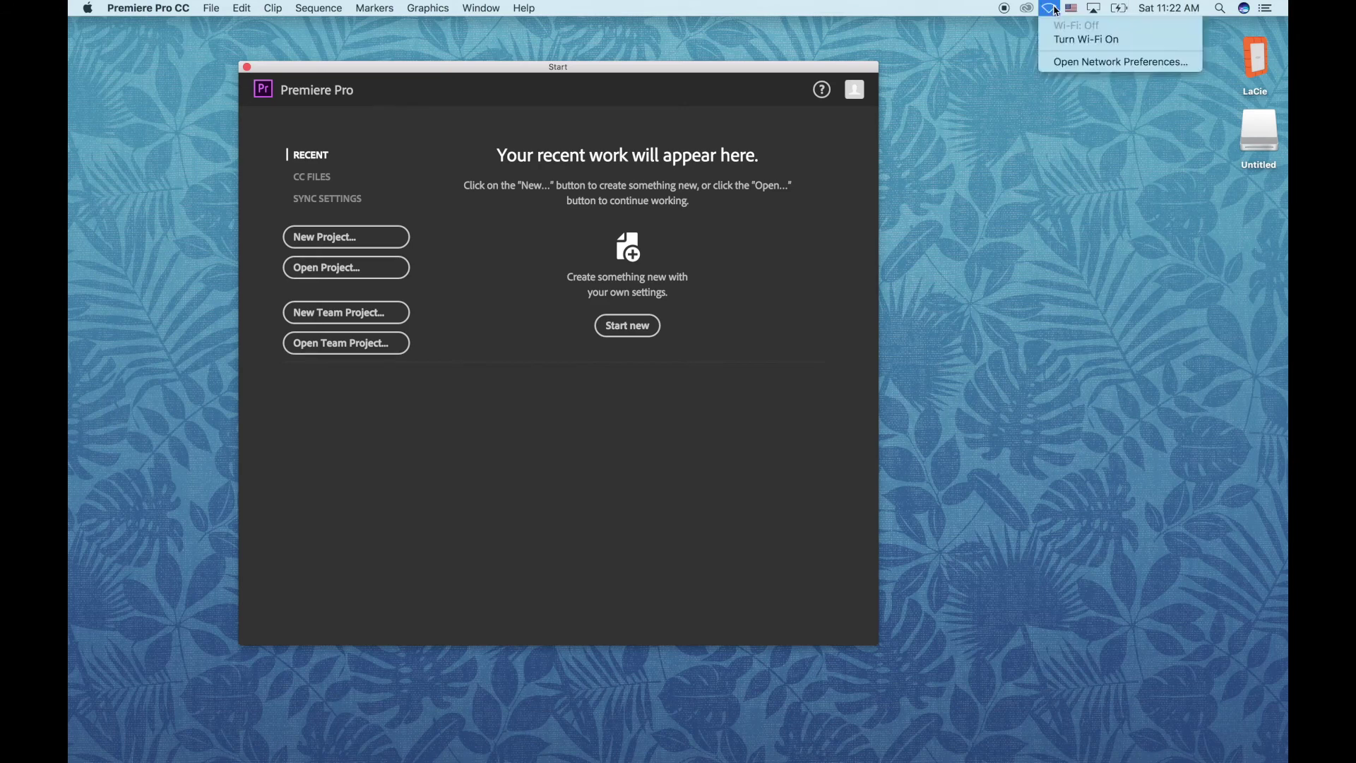
left_click(1064, 41)
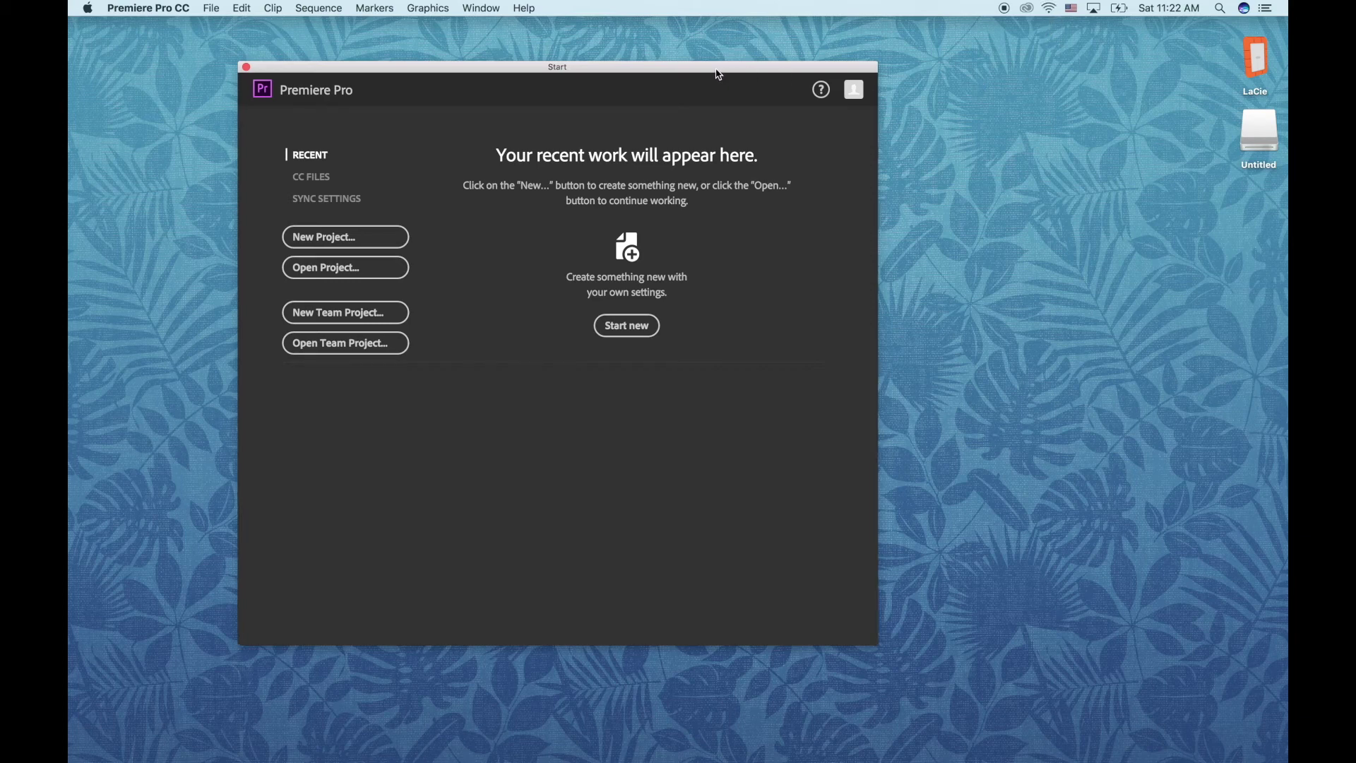
left_click_drag(716, 74, 689, 70)
left_click(1027, 43)
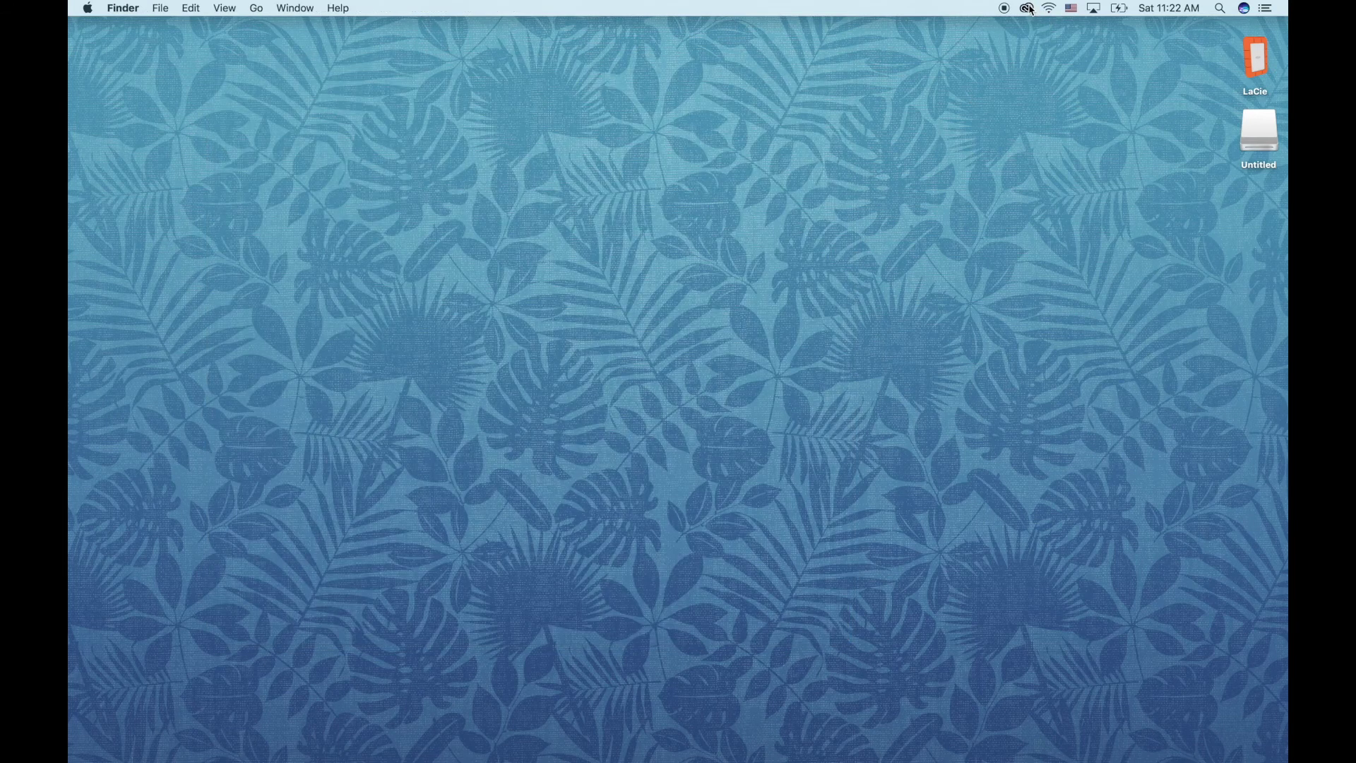
left_click(1026, 9)
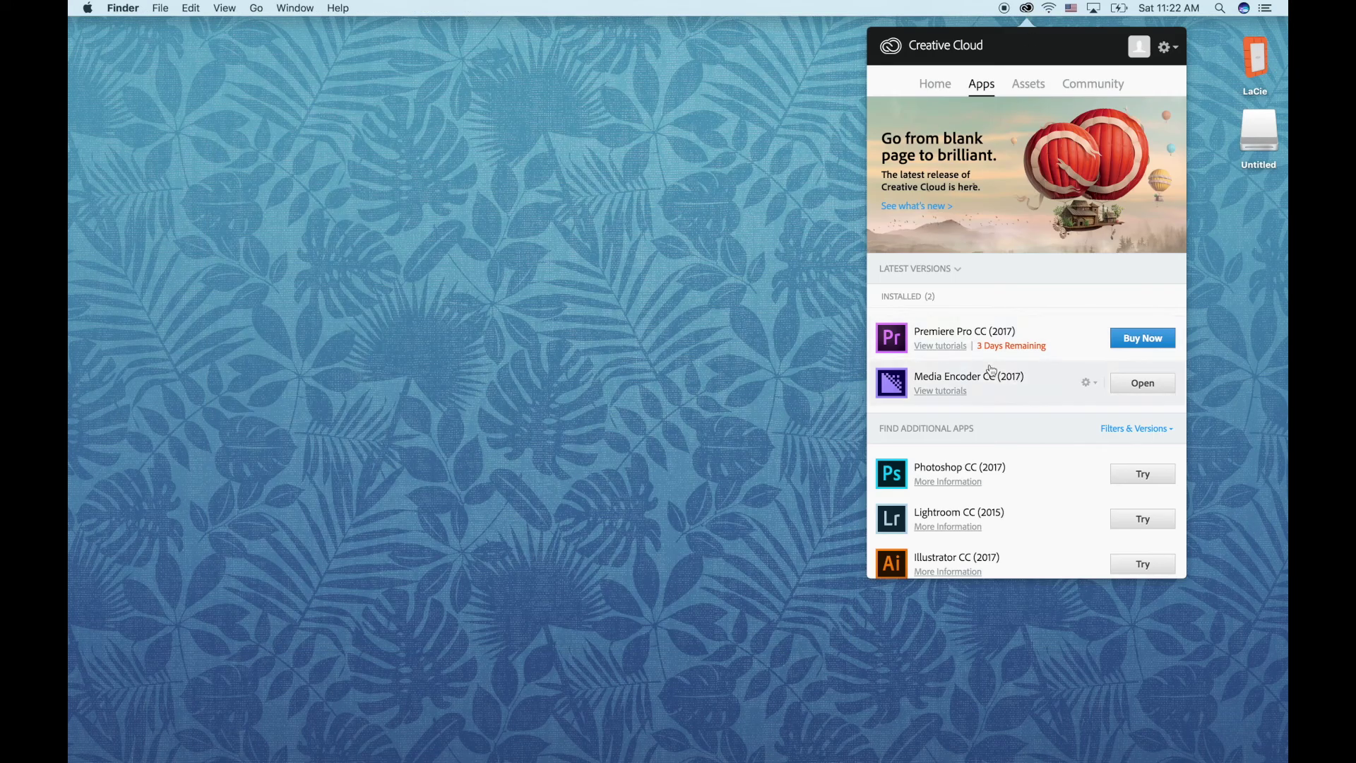
mouse_move(1017, 338)
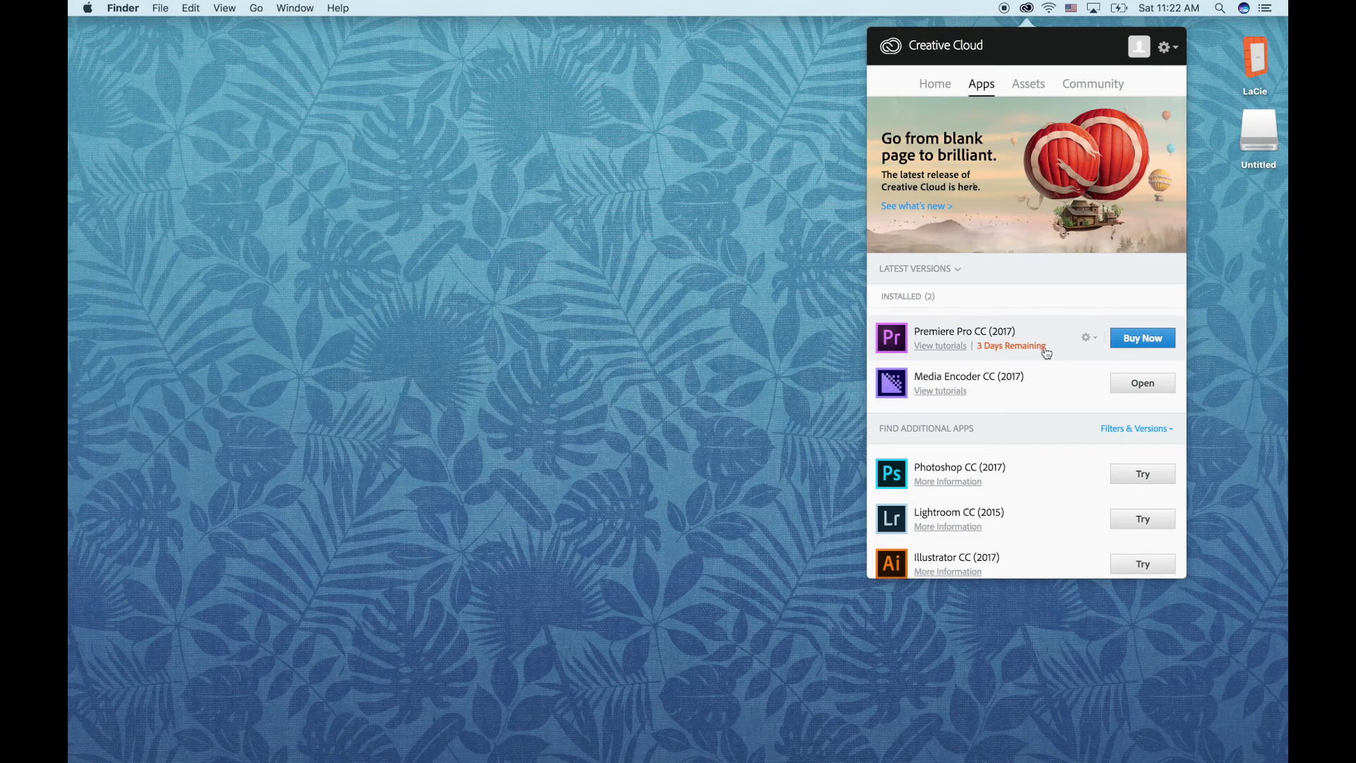
Close the Creative Cloud panel after checking Premiere Pro CC 2017's trial status.
left_click(737, 375)
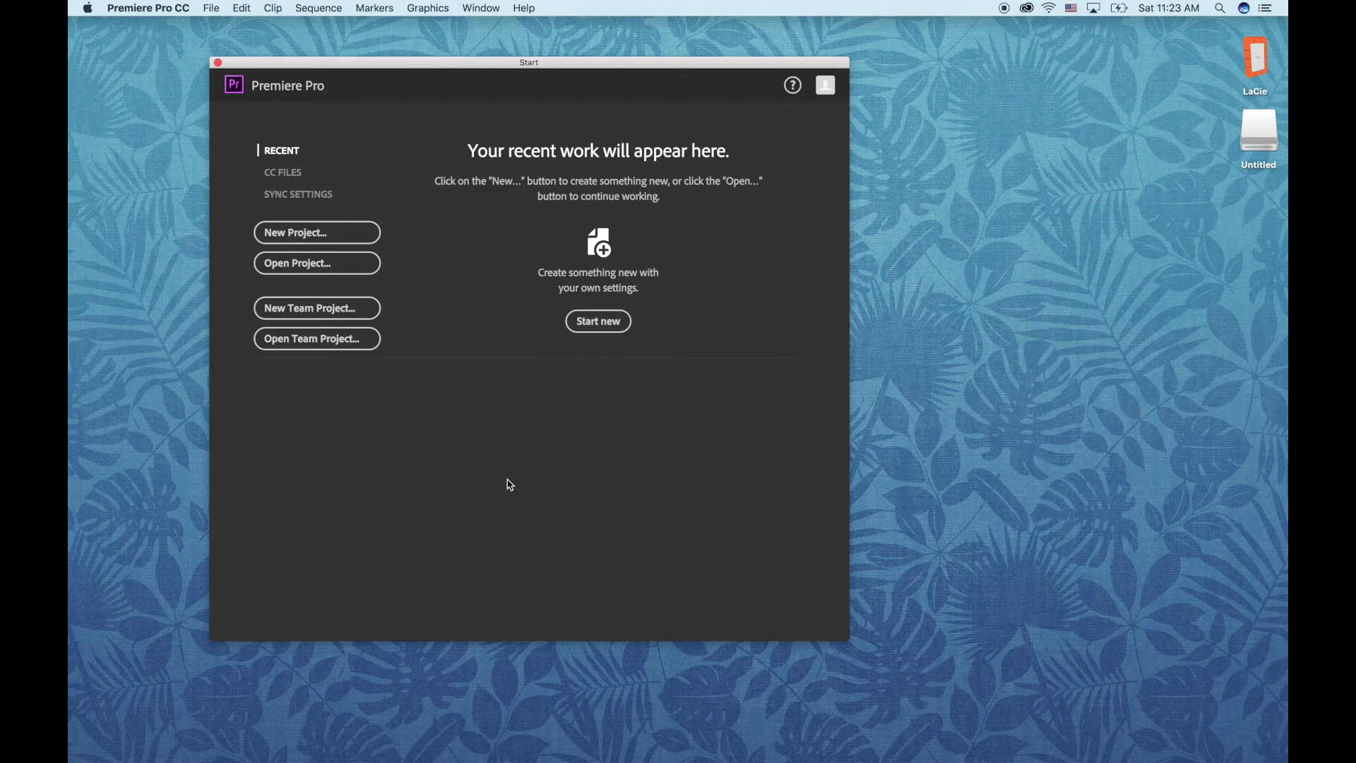
Create a new project named 'test' with HDV capture format and confirm it.
left_click(316, 233)
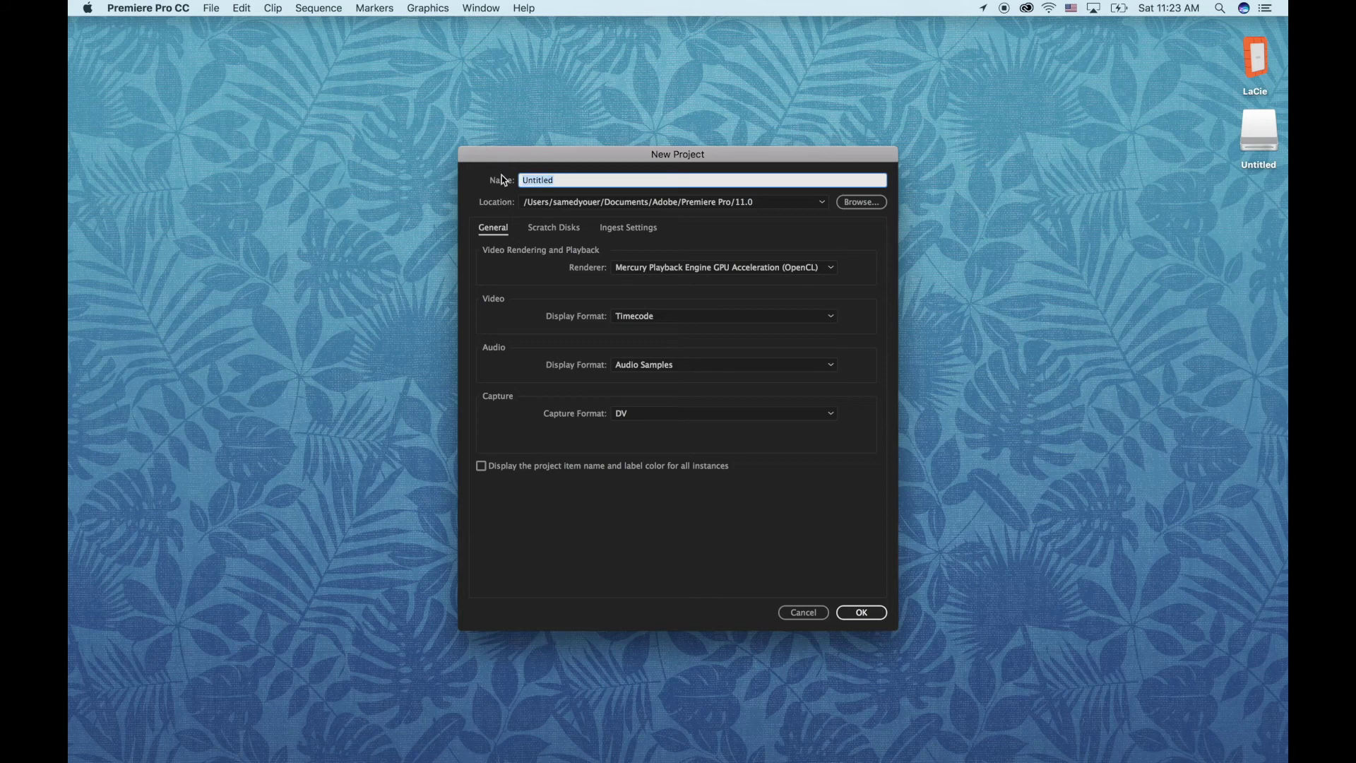
type("test")
left_click(715, 414)
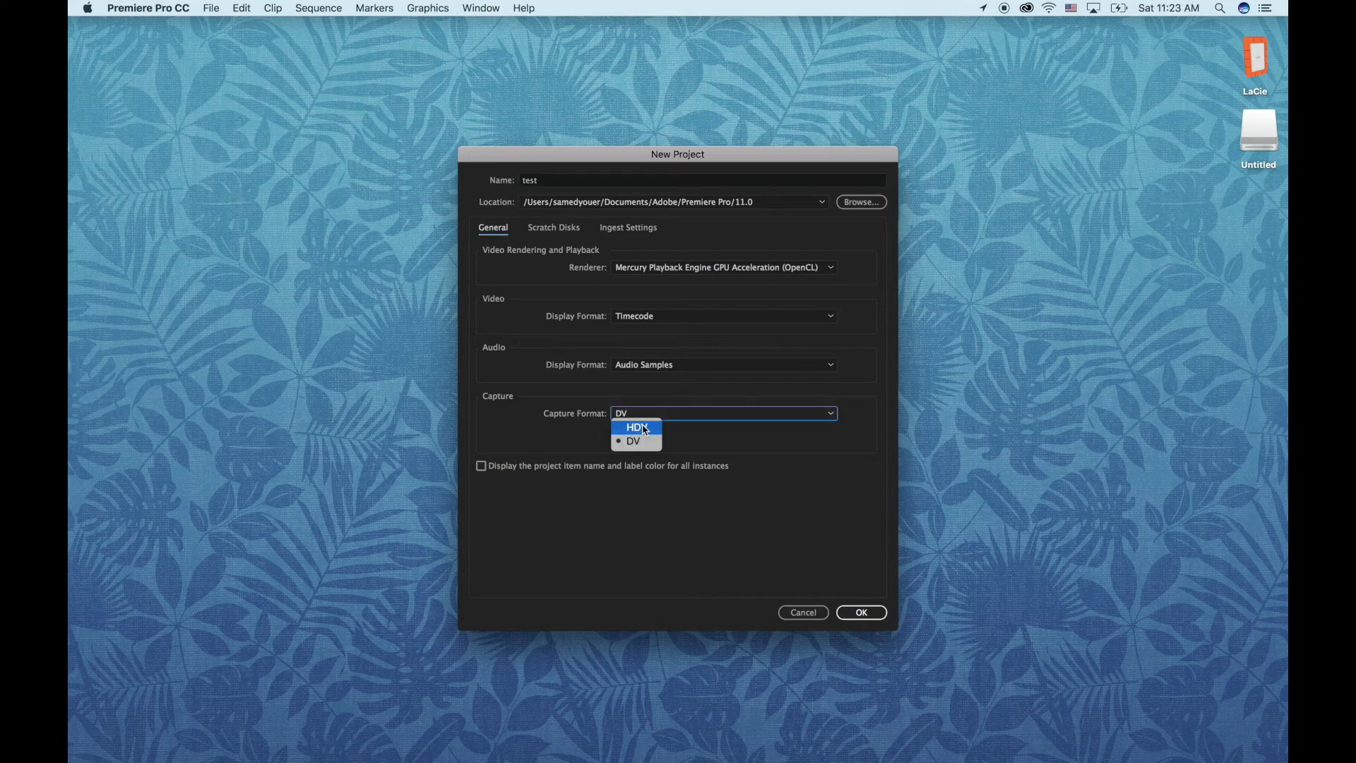
left_click(639, 429)
left_click(728, 435)
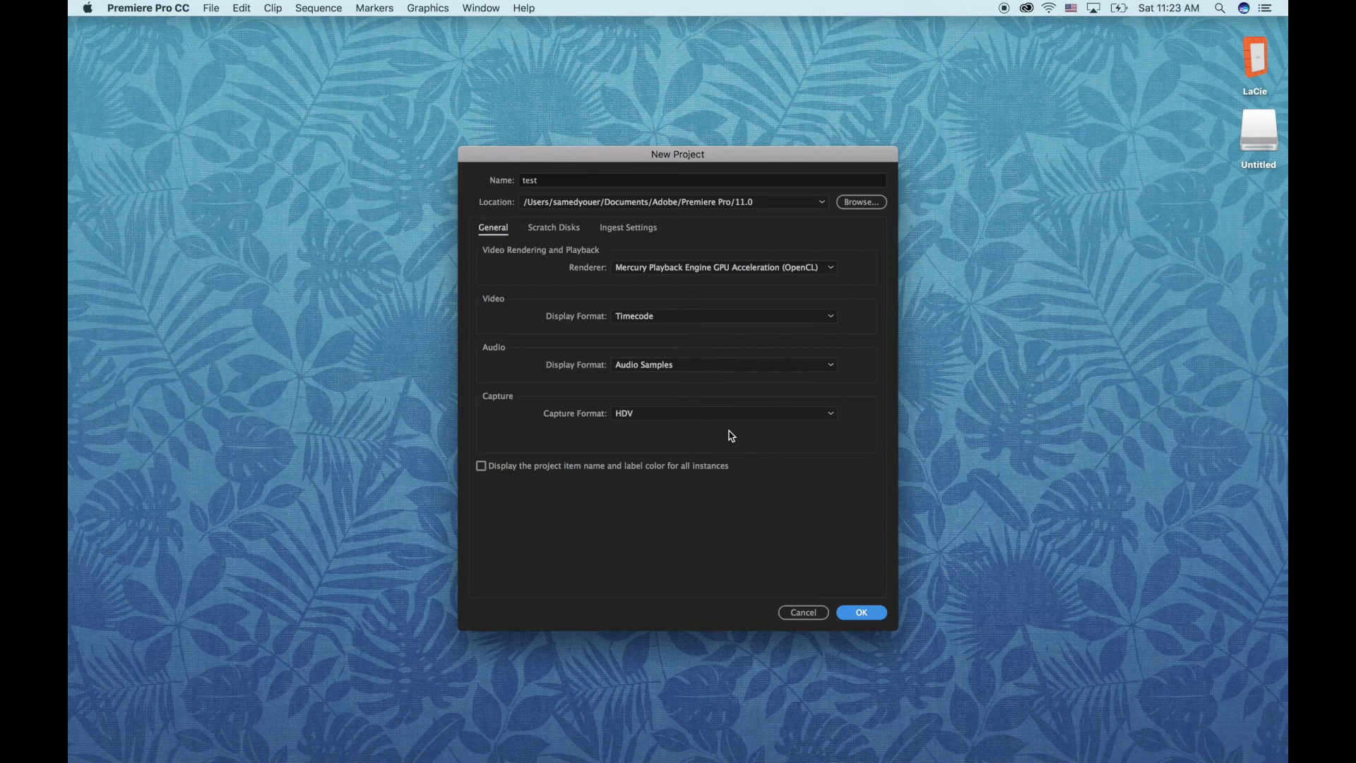
key("Return")
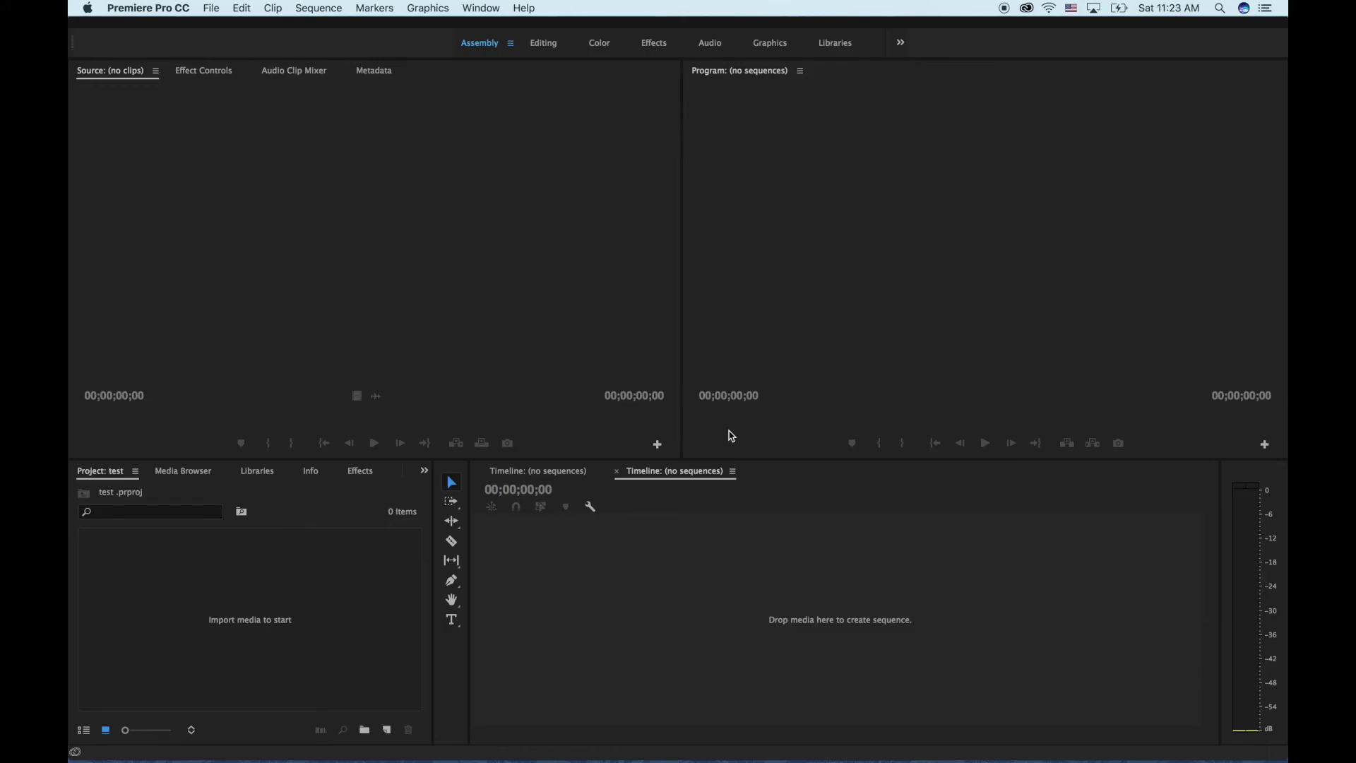